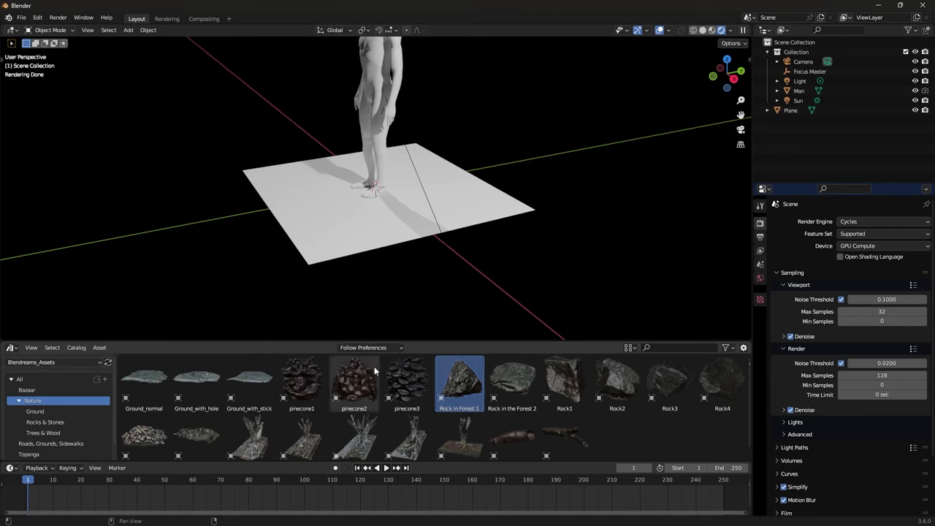
Place the Rock in Forest 1, Rock in the Forest 2, Rock1, Rock2 and a tree stump asset around the figure on the plane
{"action": "left_click_drag", "start_coordinate": [452, 383], "coordinate": [290, 217]}
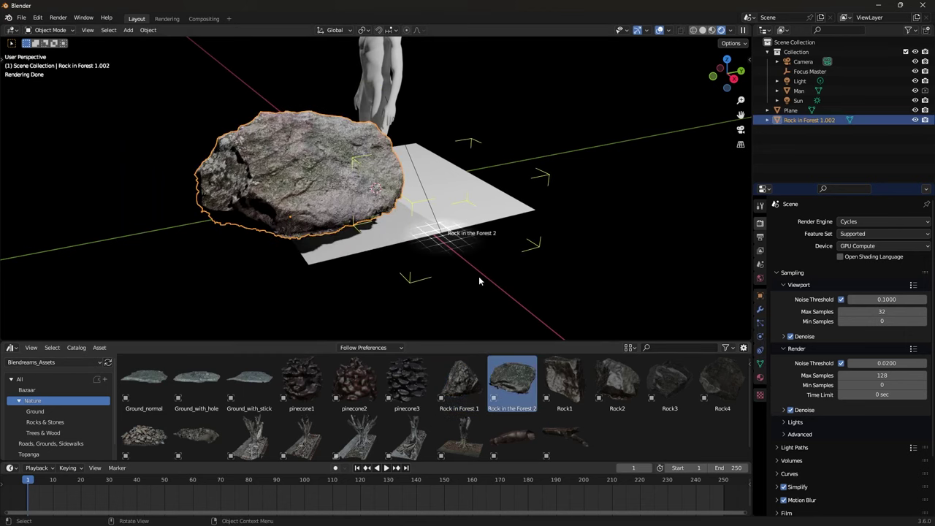
{"action": "left_click_drag", "start_coordinate": [554, 374], "coordinate": [375, 288]}
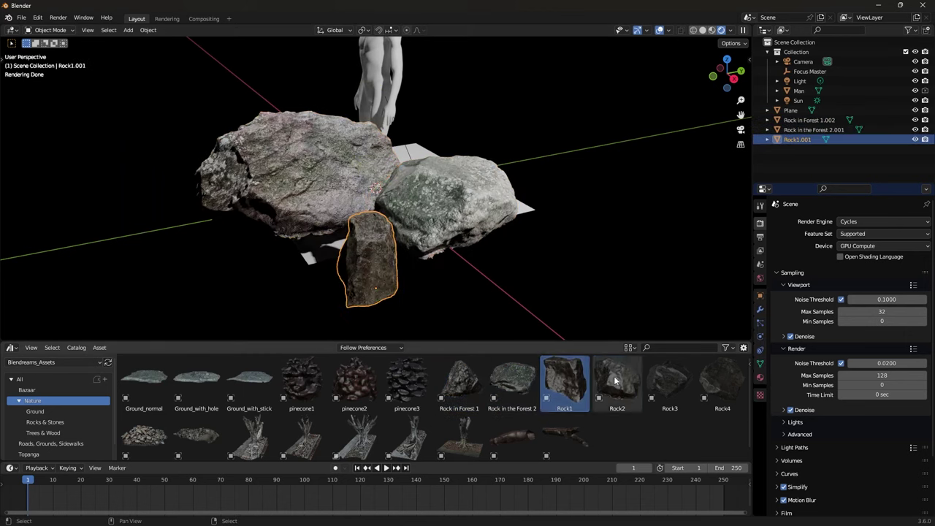
{"action": "left_click_drag", "start_coordinate": [616, 380], "coordinate": [467, 276]}
{"action": "left_click_drag", "start_coordinate": [244, 430], "coordinate": [294, 178]}
{"action": "middle_click_drag", "start_coordinate": [526, 152], "coordinate": [541, 225], "text": "shift"}
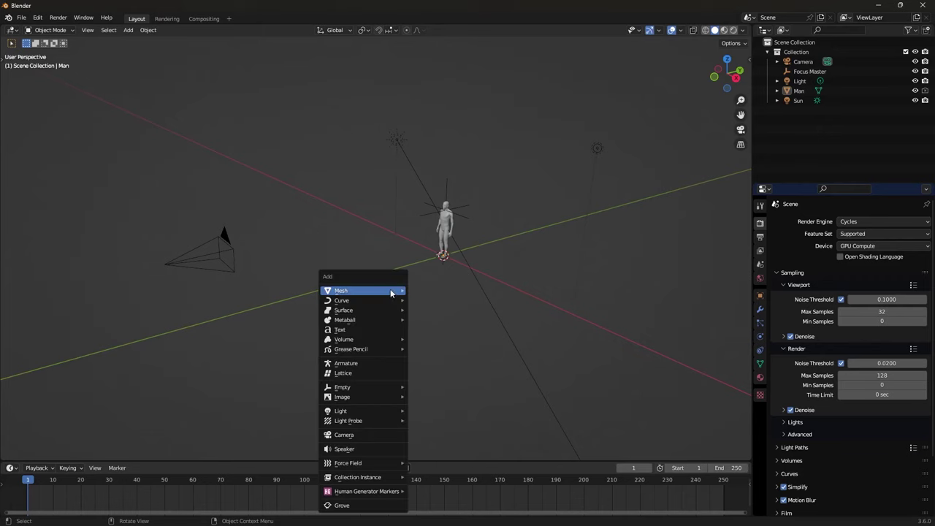
Add a plane mesh under the figure and scale it up into a large ground surface reaching past the camera
{"action": "mouse_move", "coordinate": [390, 291]}
{"action": "left_click", "coordinate": [436, 291]}
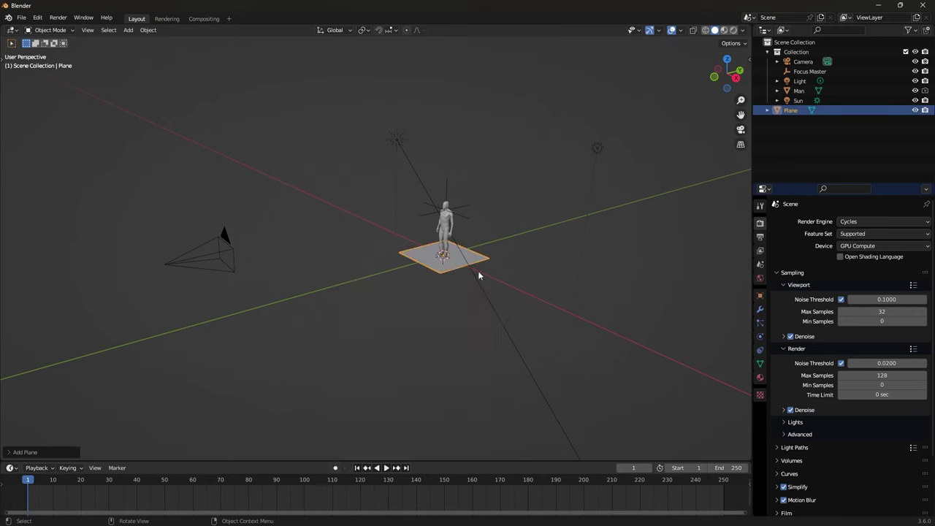
{"action": "key", "text": "s"}
{"action": "left_click", "coordinate": [702, 340]}
{"action": "middle_click_drag", "start_coordinate": [622, 327], "coordinate": [587, 311], "text": "shift"}
Subdivide the ground plane's mesh in Edit Mode into a dense grid
{"action": "key", "text": "Tab"}
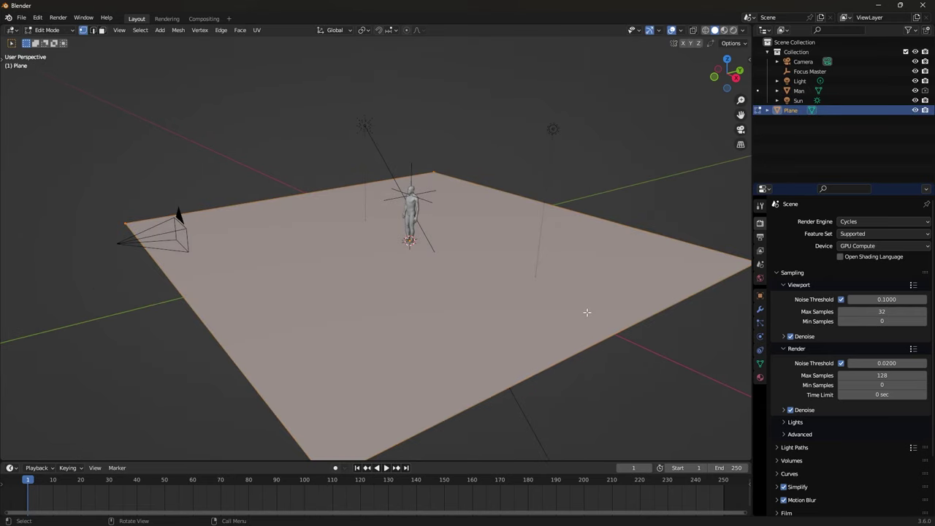
{"action": "right_click", "coordinate": [587, 312]}
{"action": "left_click", "coordinate": [587, 312]}
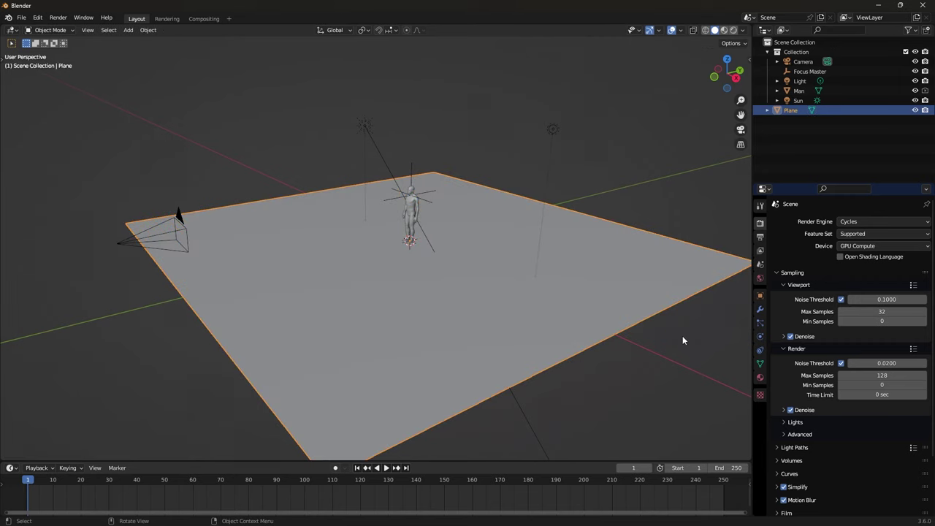
Add a Displace modifier with a new texture to the subdivided plane
{"action": "left_click", "coordinate": [759, 308]}
{"action": "left_click", "coordinate": [811, 221]}
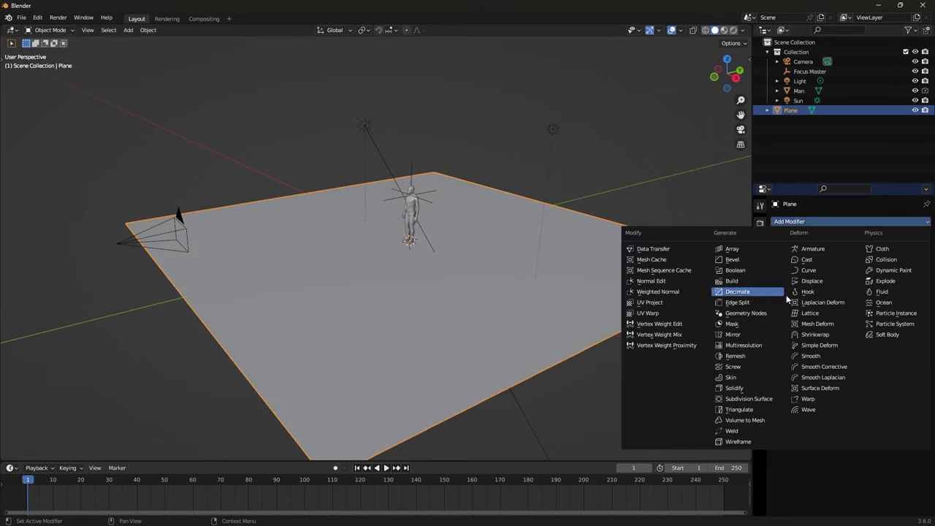
{"action": "left_click", "coordinate": [811, 281]}
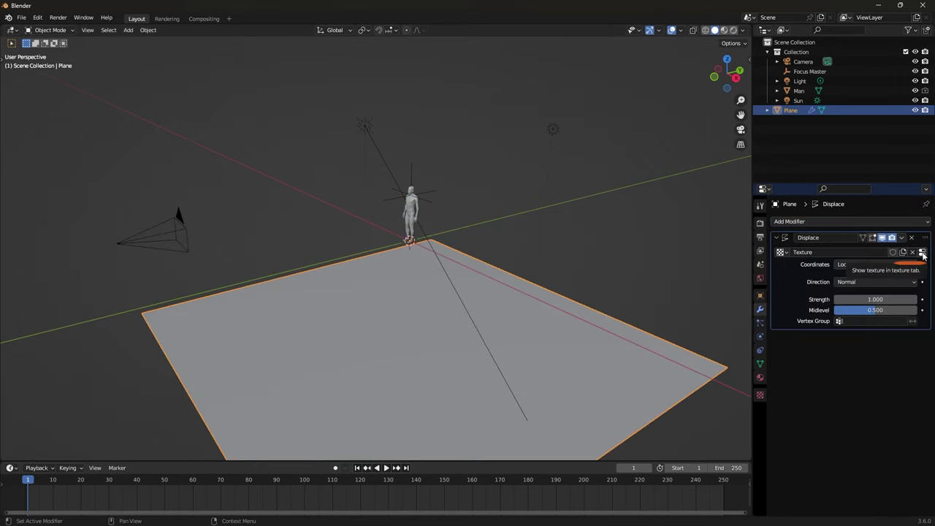
Change the displacement texture's type to Clouds and increase the size of its noise
{"action": "left_click", "coordinate": [923, 252]}
{"action": "left_click", "coordinate": [838, 252]}
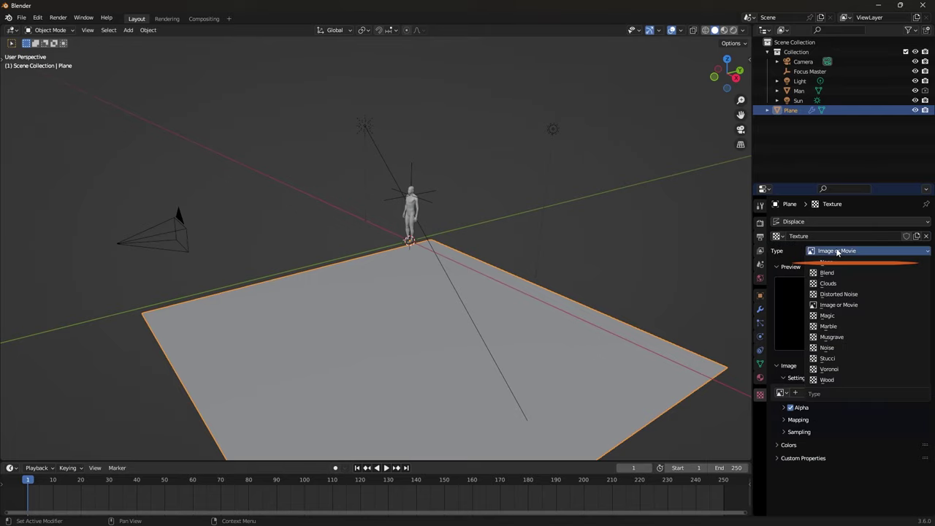
{"action": "left_click", "coordinate": [829, 283]}
{"action": "left_click_drag", "start_coordinate": [872, 433], "coordinate": [906, 433]}
Set the Displace modifier's strength to 0.310 and shade the terrain smooth
{"action": "left_click", "coordinate": [761, 311]}
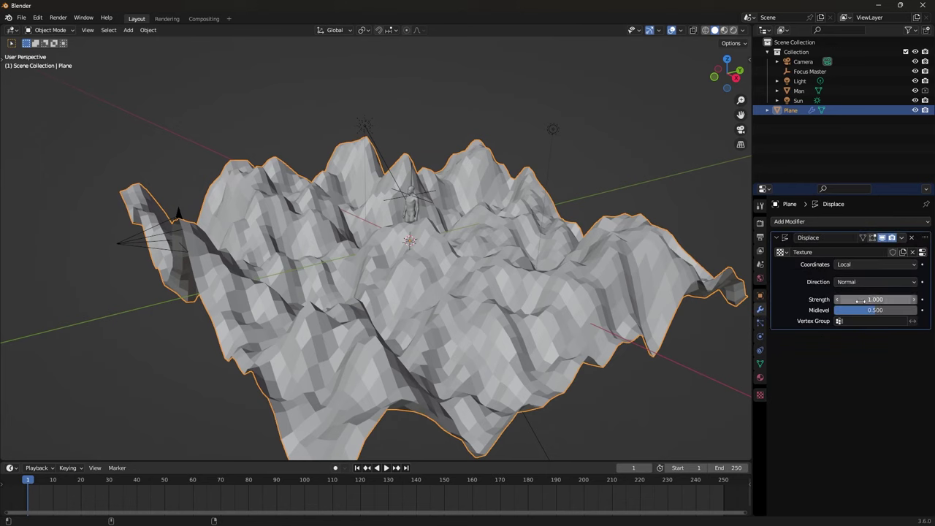
{"action": "left_click_drag", "start_coordinate": [860, 299], "coordinate": [826, 300]}
{"action": "right_click", "coordinate": [634, 282]}
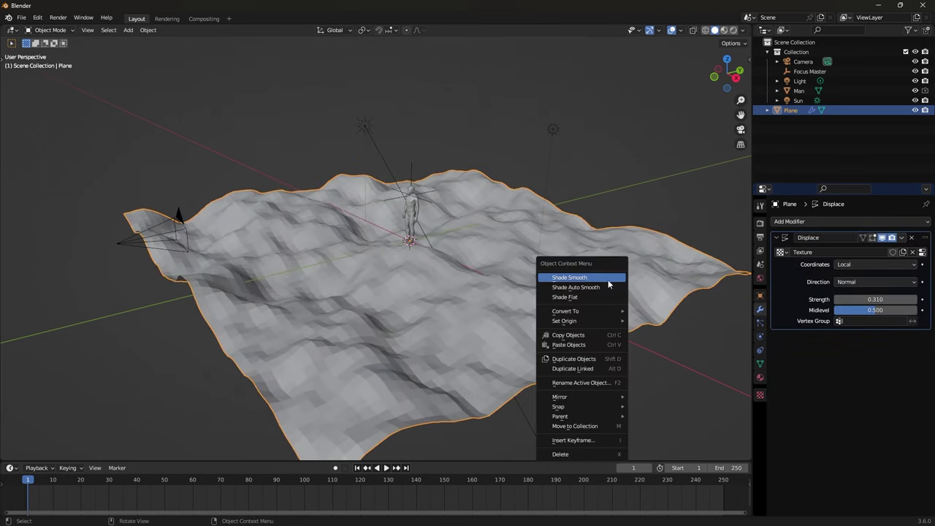
{"action": "left_click", "coordinate": [608, 281]}
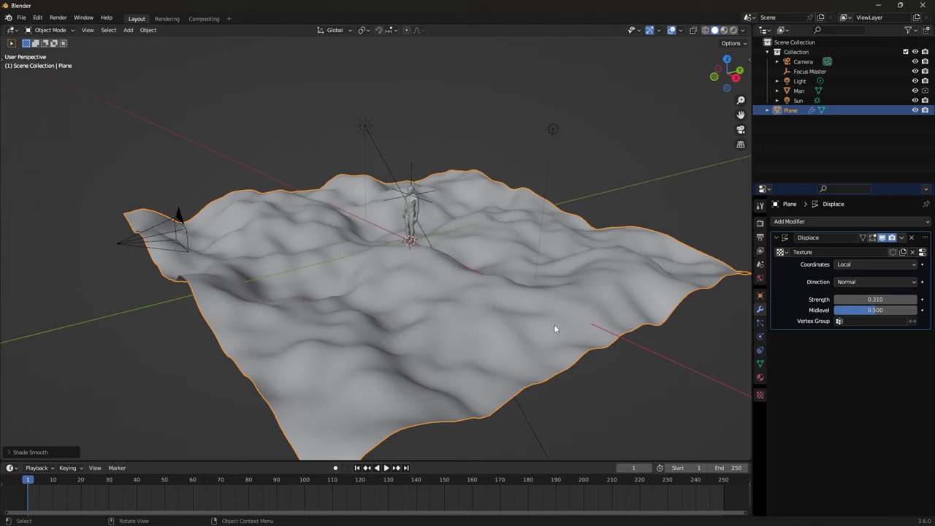
Shrink the displaced plane to a small patch around the figure's feet and apply its scale
{"action": "key", "text": "s"}
{"action": "left_click", "coordinate": [438, 267]}
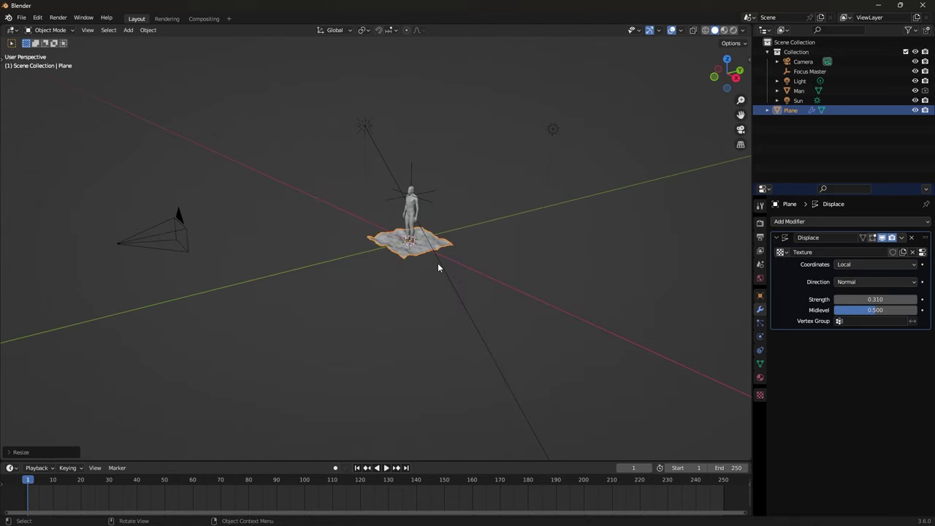
{"action": "key", "text": "ctrl+a"}
{"action": "left_click", "coordinate": [439, 266]}
{"action": "scroll", "coordinate": [447, 267], "scroll_direction": "up", "scroll_amount": 3}
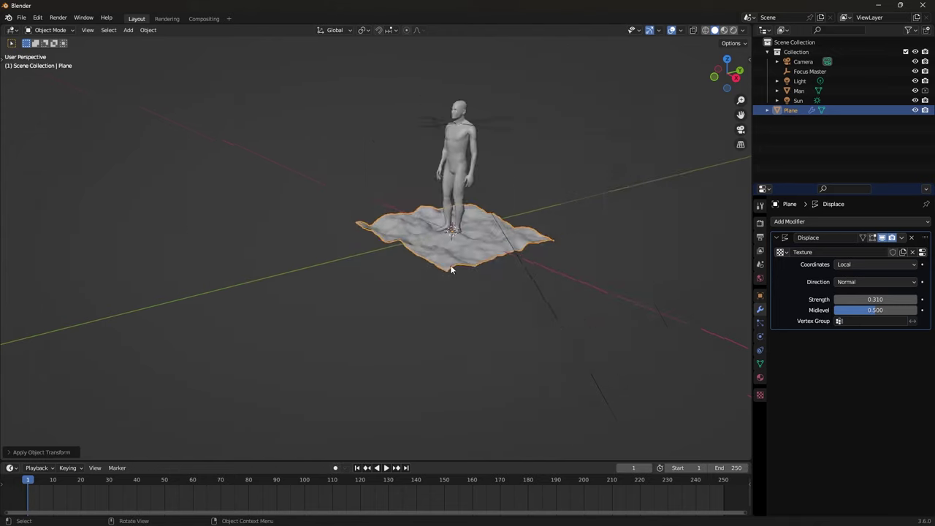
Scale the terrain patch up to a wide ground surrounding the camera and lights, and apply its scale
{"action": "scroll", "coordinate": [449, 269], "scroll_direction": "down", "scroll_amount": 2}
{"action": "key", "text": "s"}
{"action": "left_click", "coordinate": [291, 280]}
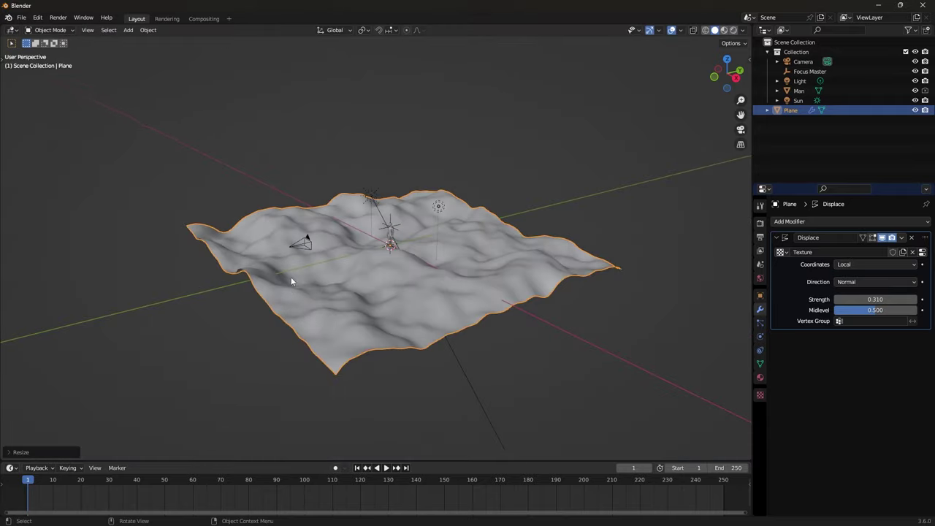
{"action": "key", "text": "ctrl+a"}
{"action": "left_click", "coordinate": [462, 274]}
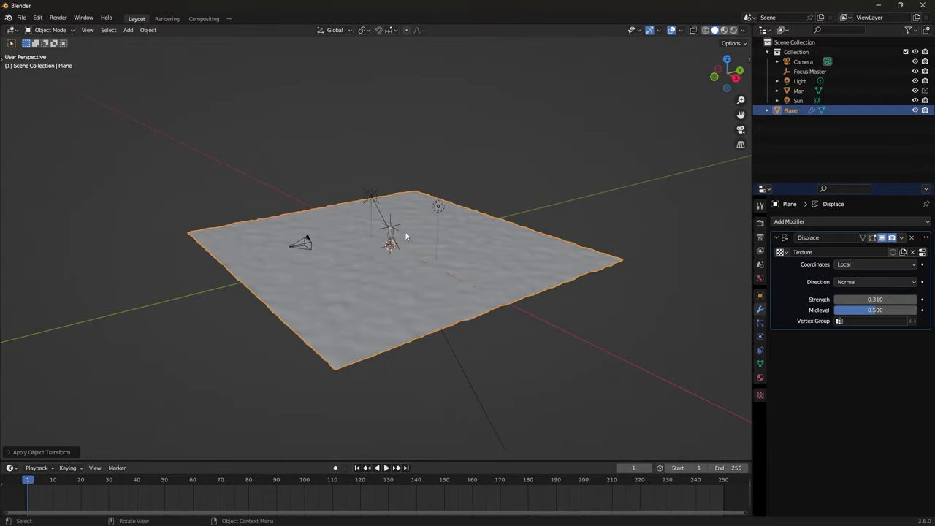
Shrink the plane around the figure again with its scale applied, and enlarge it to a wide ground surface
{"action": "scroll", "coordinate": [419, 216], "scroll_direction": "up", "scroll_amount": 4}
{"action": "scroll", "coordinate": [393, 319], "scroll_direction": "down", "scroll_amount": 4}
{"action": "mouse_move", "coordinate": [478, 290]}
{"action": "middle_mouse_down"}
{"action": "mouse_move", "coordinate": [438, 299]}
{"action": "mouse_move", "coordinate": [448, 278]}
{"action": "mouse_move", "coordinate": [398, 282]}
{"action": "mouse_move", "coordinate": [468, 298]}
{"action": "middle_mouse_up"}
{"action": "key", "text": "s"}
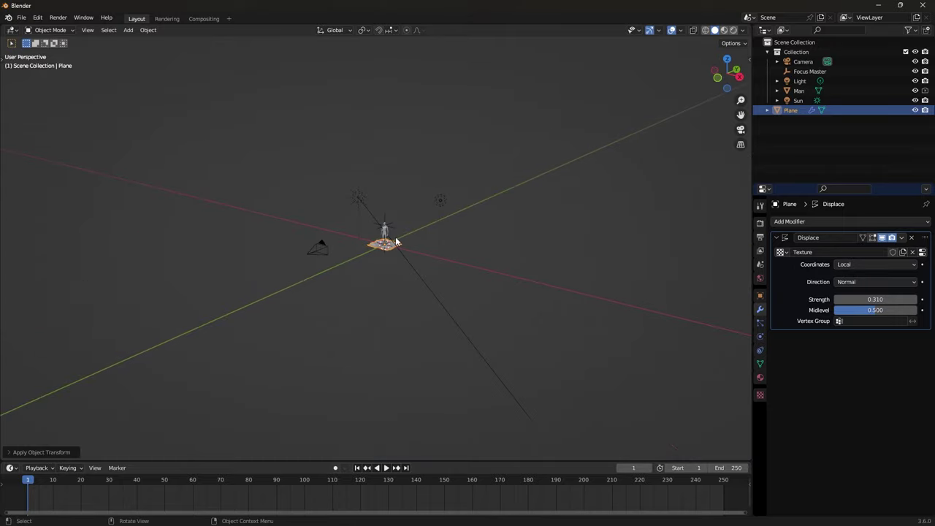
{"action": "key", "text": "s"}
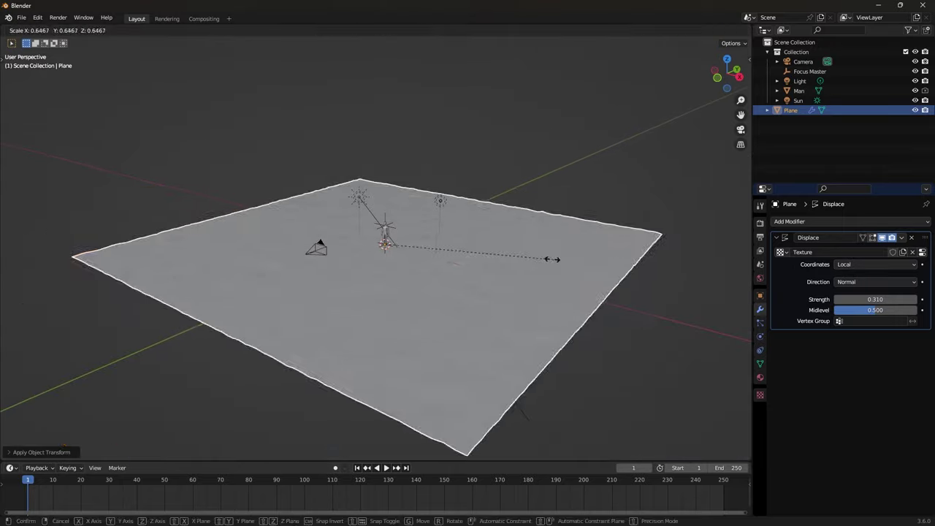
{"action": "left_click", "coordinate": [539, 261]}
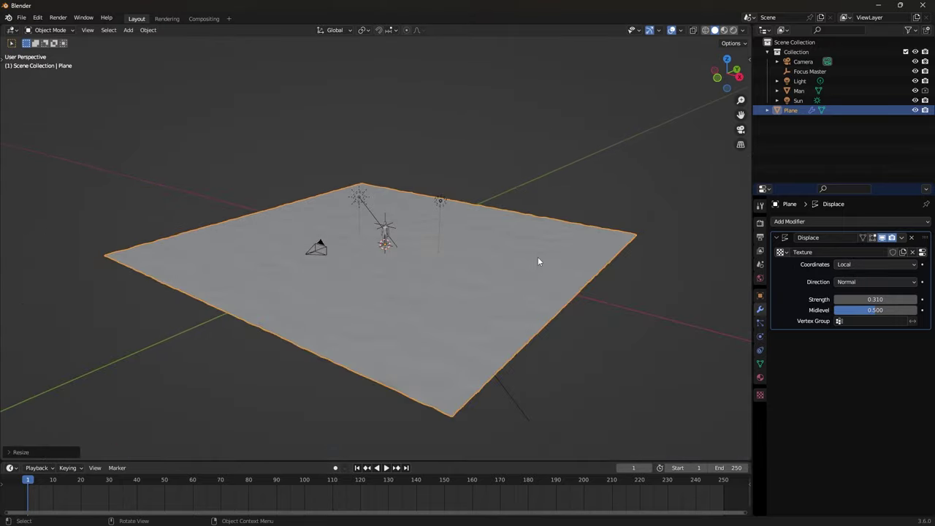
Move single vertices in the plane's back half vertically in Edit Mode, using proportional editing with smooth falloff
{"action": "left_click", "coordinate": [486, 222]}
{"action": "key", "text": "g"}
{"action": "left_click", "coordinate": [505, 226]}
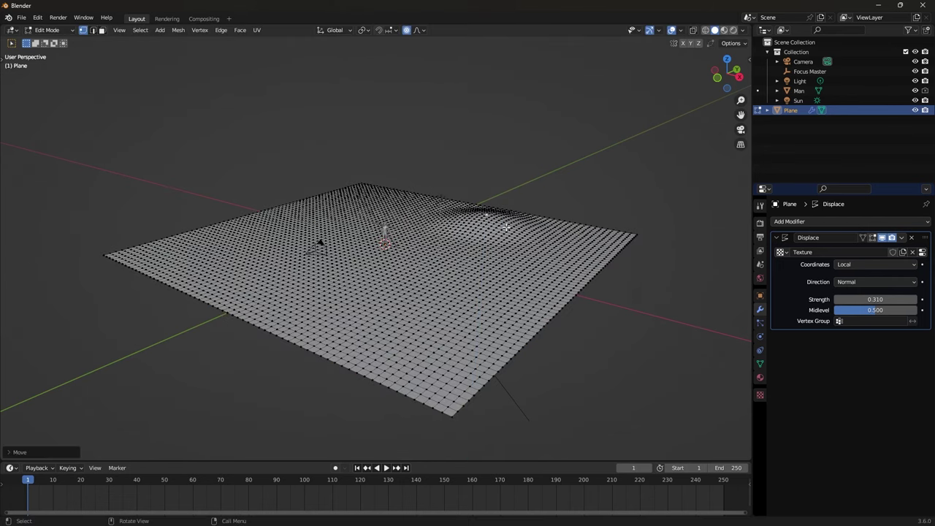
{"action": "left_click", "coordinate": [298, 211]}
{"action": "key", "text": "g"}
{"action": "key", "text": "z"}
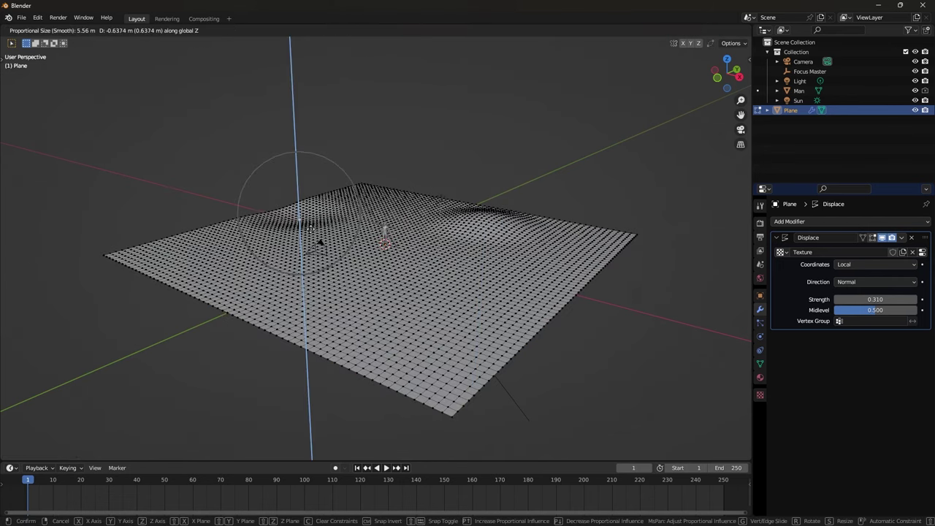
{"action": "left_click", "coordinate": [309, 218]}
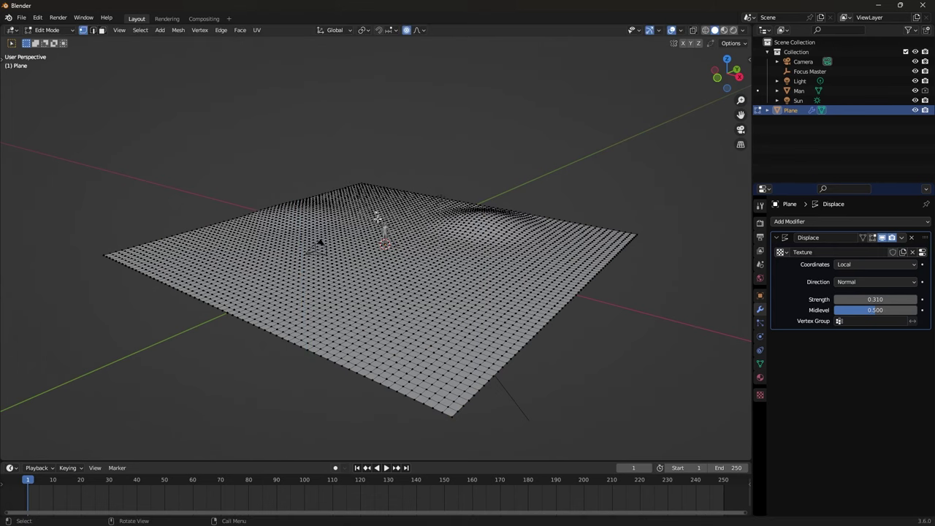
Reshape the plane's middle, front and side areas along Z with smooth proportional editing into gentle hills and hollows
{"action": "key", "text": "g"}
{"action": "key", "text": "z"}
{"action": "left_click", "coordinate": [378, 222]}
{"action": "left_click", "coordinate": [523, 297]}
{"action": "key", "text": "g"}
{"action": "key", "text": "z"}
{"action": "left_click", "coordinate": [526, 307]}
{"action": "left_click", "coordinate": [241, 272]}
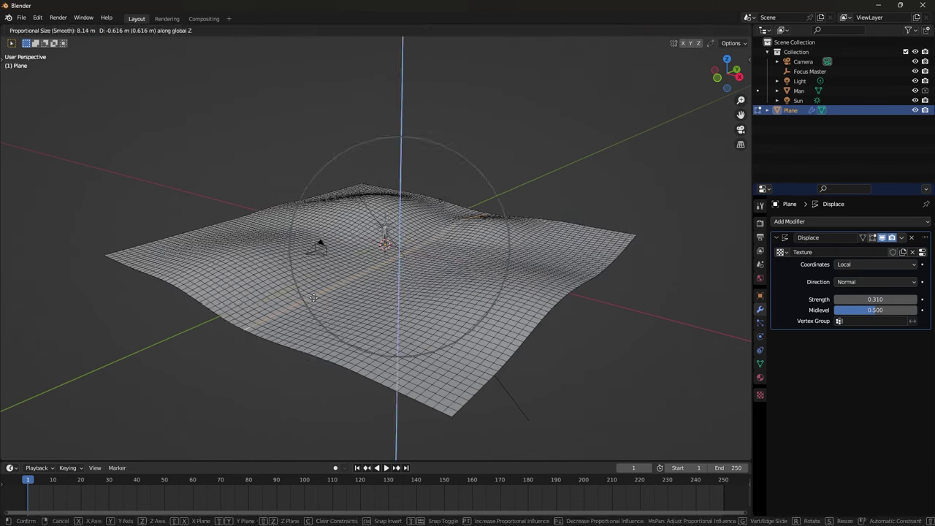
{"action": "left_click", "coordinate": [606, 309]}
{"action": "key", "text": "g"}
{"action": "key", "text": "z"}
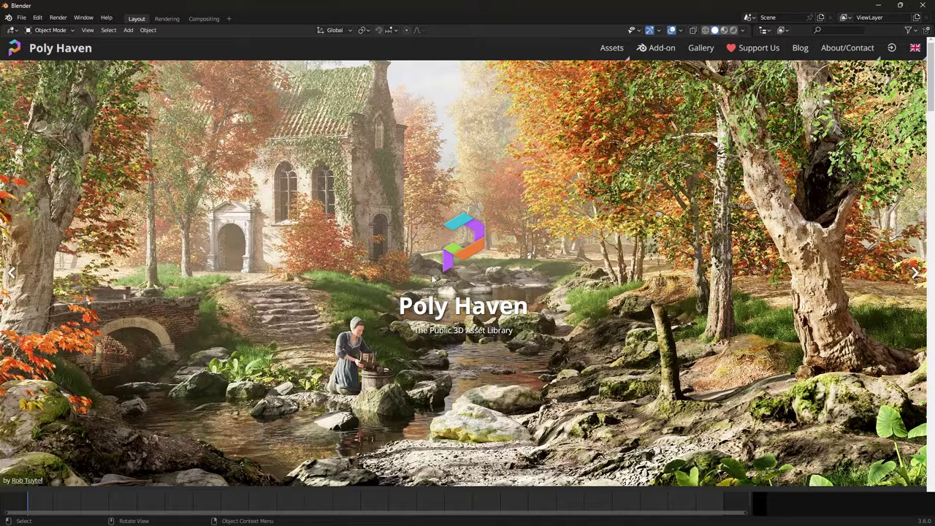
Browse the texture library on the Poly Haven website for suitable ground materials
{"action": "scroll", "coordinate": [468, 273], "scroll_direction": "down", "scroll_amount": 3}
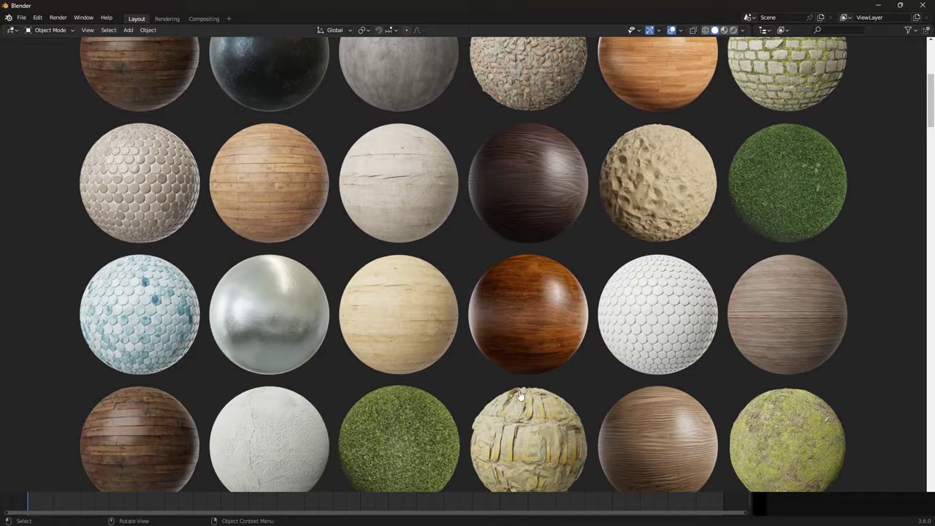
{"action": "scroll", "coordinate": [442, 343], "scroll_direction": "down", "scroll_amount": 15}
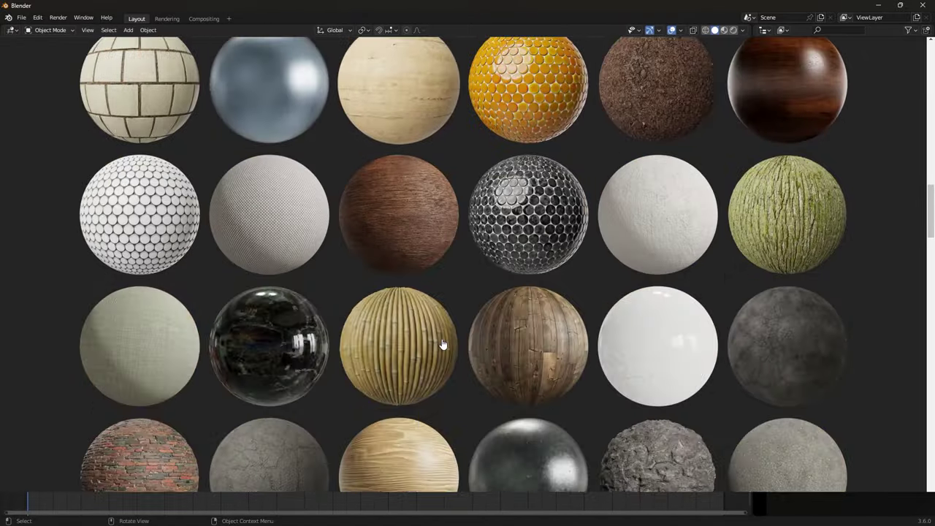
{"action": "scroll", "coordinate": [442, 344], "scroll_direction": "down", "scroll_amount": 20}
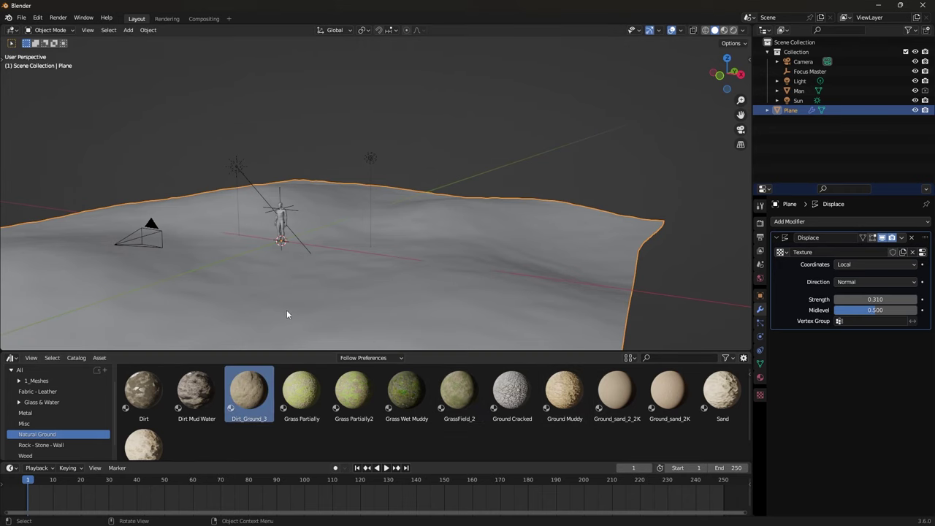
Apply the Dirt_Ground_3 material to the terrain plane and open its nodes in a Shader Editor beside the 3D viewport
{"action": "left_click", "coordinate": [352, 256]}
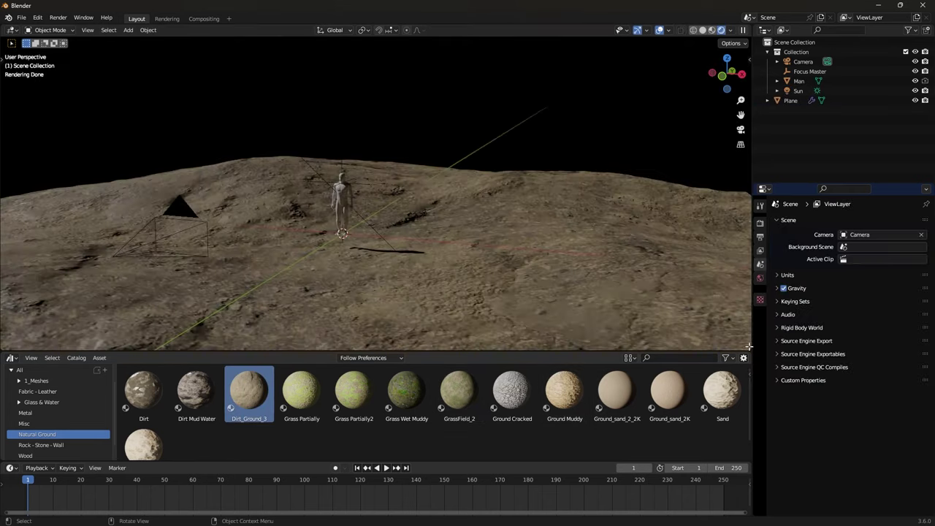
{"action": "left_click_drag", "start_coordinate": [749, 347], "coordinate": [548, 307]}
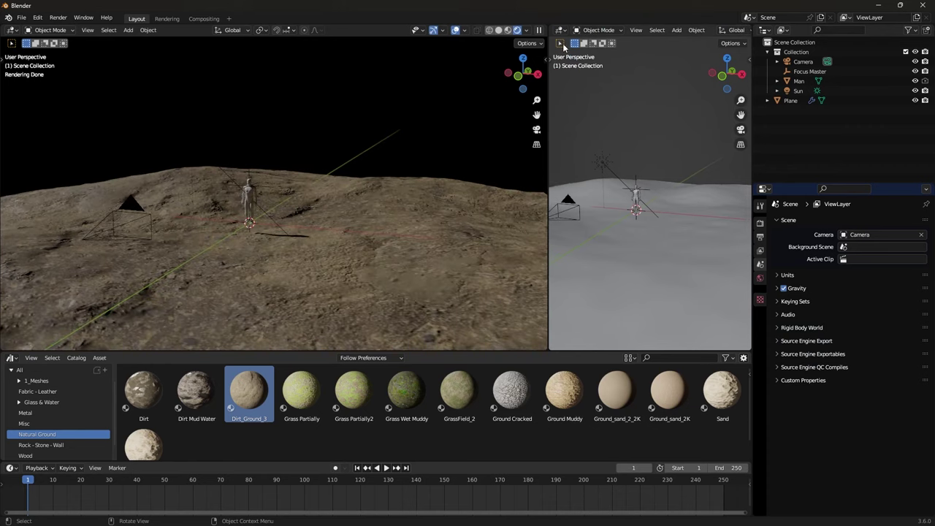
{"action": "left_click", "coordinate": [562, 31]}
{"action": "left_click", "coordinate": [583, 121]}
{"action": "key", "text": "n"}
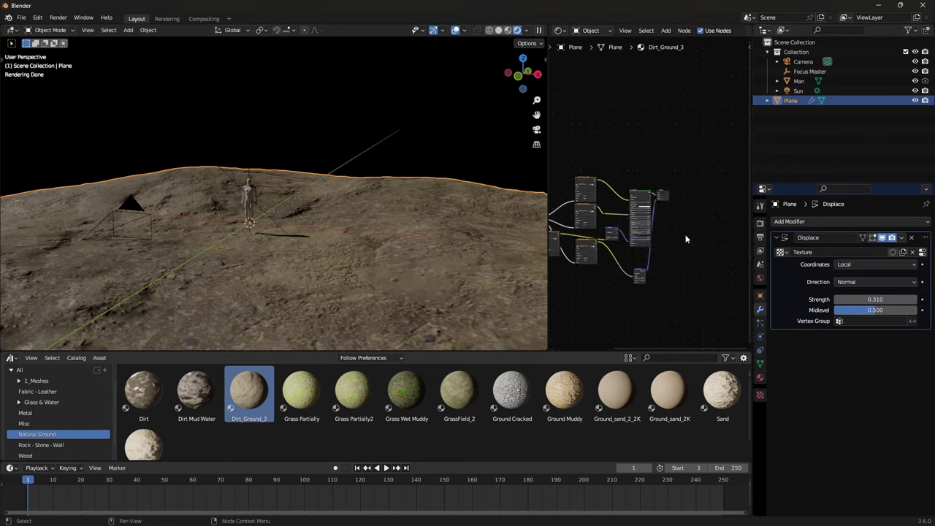
Set the Mapping node's X, Y and Z scale to 15 in the Dirt_Ground_3 material
{"action": "scroll", "coordinate": [639, 219], "scroll_direction": "up", "scroll_amount": 4}
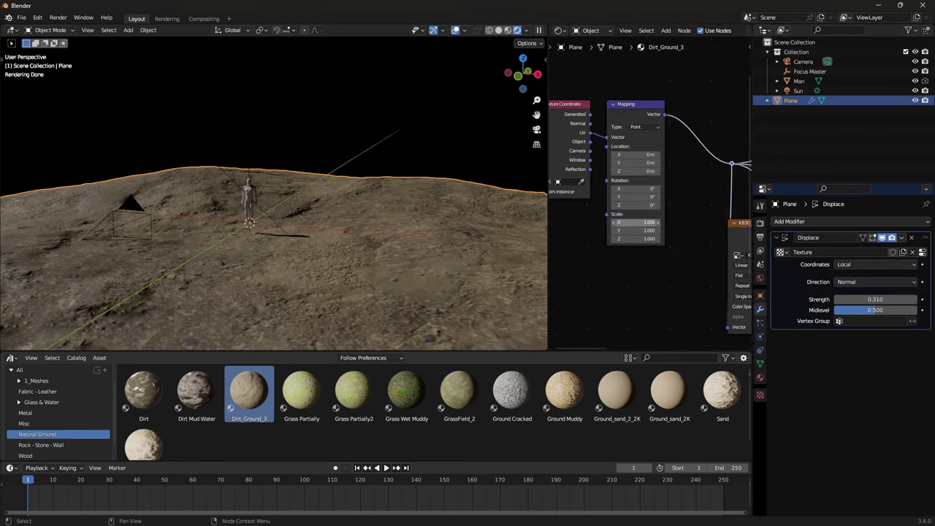
{"action": "key", "text": "Return"}
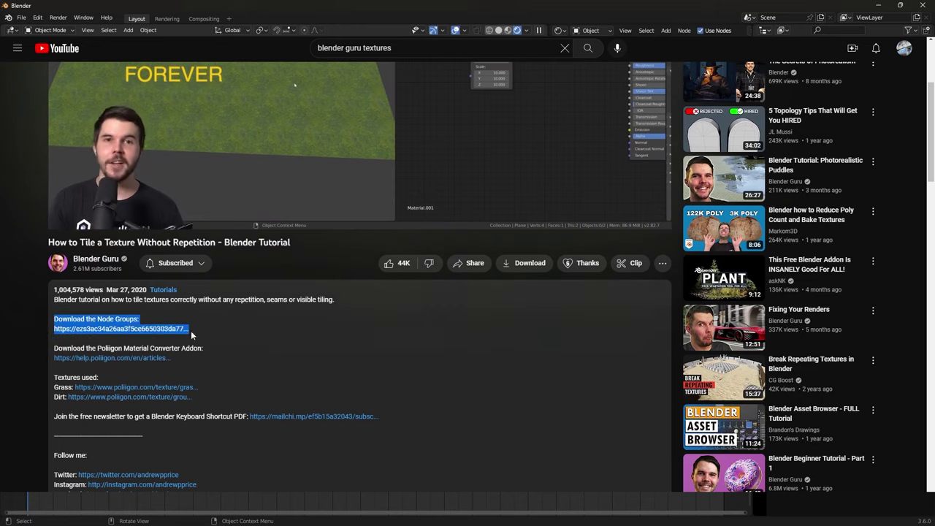
Insert a Poliigon Uber Mapping node group between the Mapping node and the image textures
{"action": "key", "text": "shift+a"}
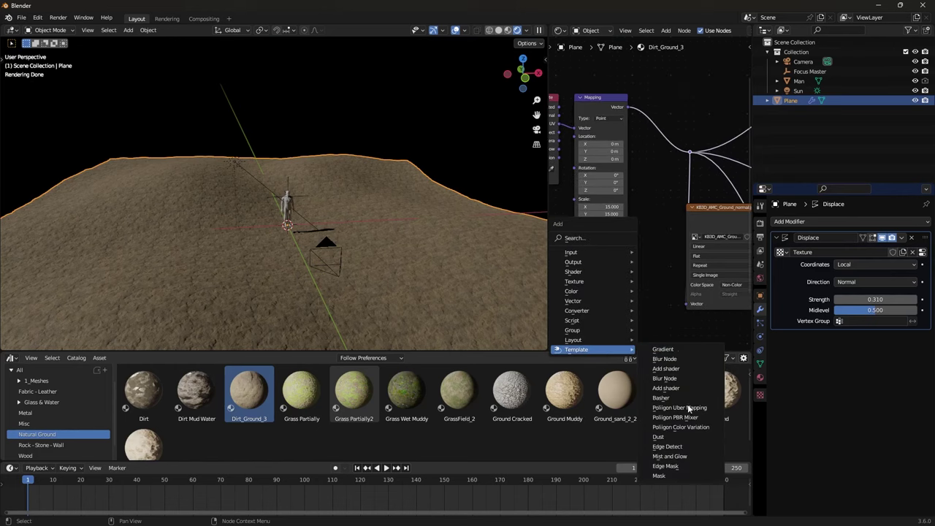
{"action": "left_click", "coordinate": [689, 409]}
{"action": "scroll", "coordinate": [679, 183], "scroll_direction": "down", "scroll_amount": 2}
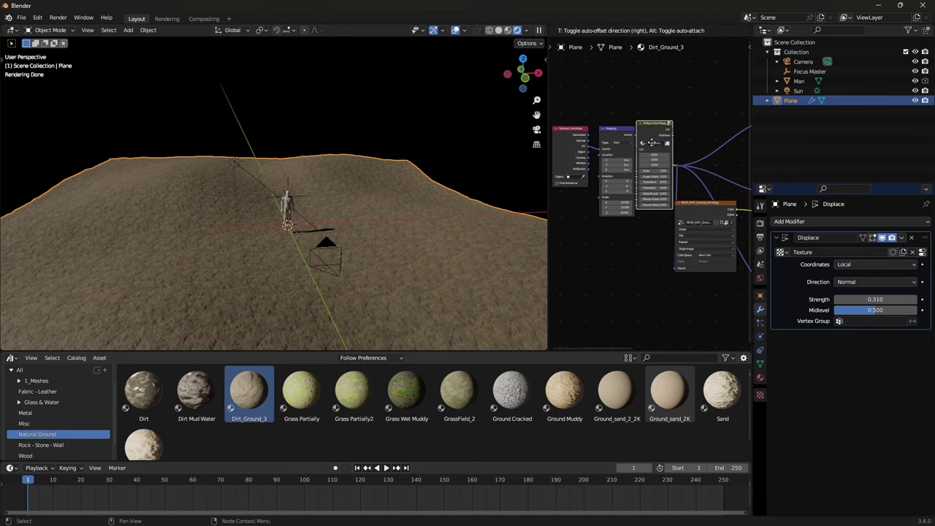
{"action": "left_click", "coordinate": [651, 147]}
{"action": "scroll", "coordinate": [629, 187], "scroll_direction": "up", "scroll_amount": 2}
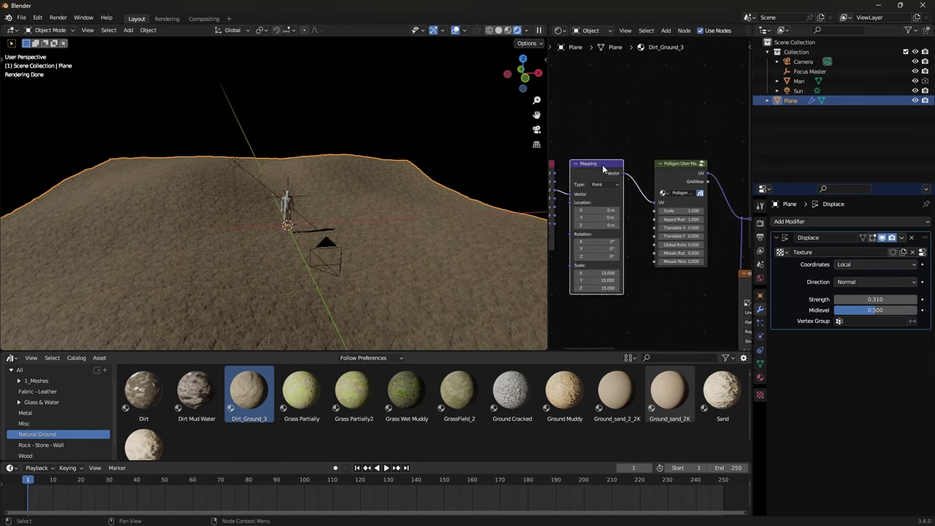
Dissolve the Mapping node and set the Poliigon Uber Mapping node's Scale to 7.9, mosaic rotation to 9.8 and mosaic noise to 1
{"action": "key", "text": "ctrl+x"}
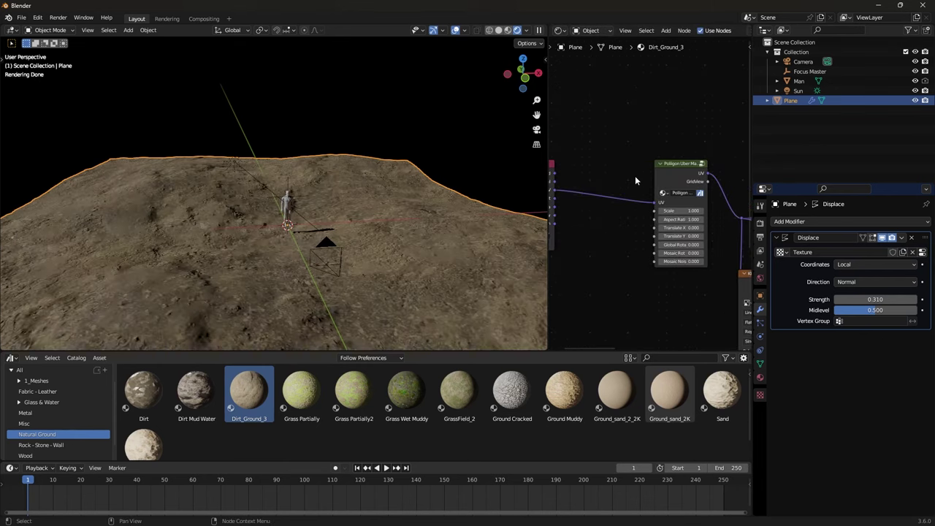
{"action": "scroll", "coordinate": [613, 209], "scroll_direction": "up", "scroll_amount": 3}
{"action": "left_click_drag", "start_coordinate": [619, 209], "coordinate": [669, 209]}
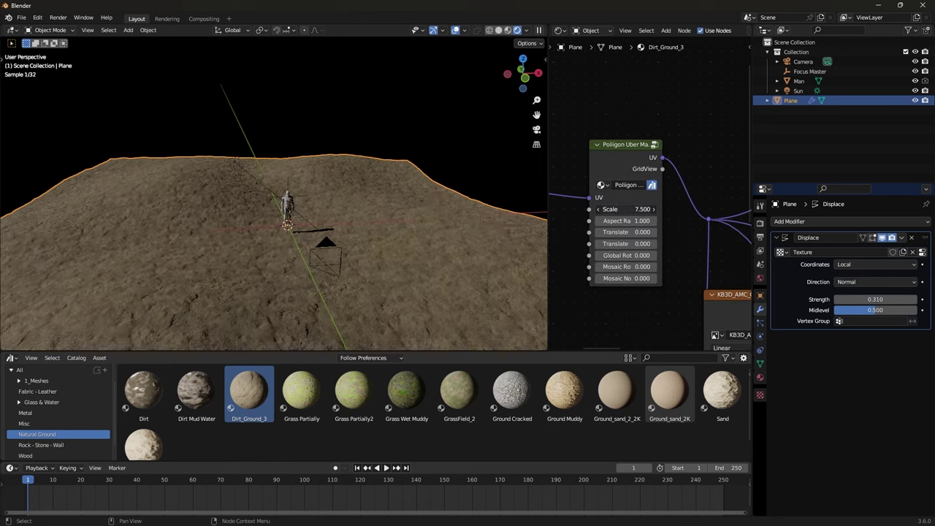
{"action": "left_click_drag", "start_coordinate": [618, 268], "coordinate": [633, 278]}
{"action": "middle_click_drag", "start_coordinate": [468, 239], "coordinate": [382, 216]}
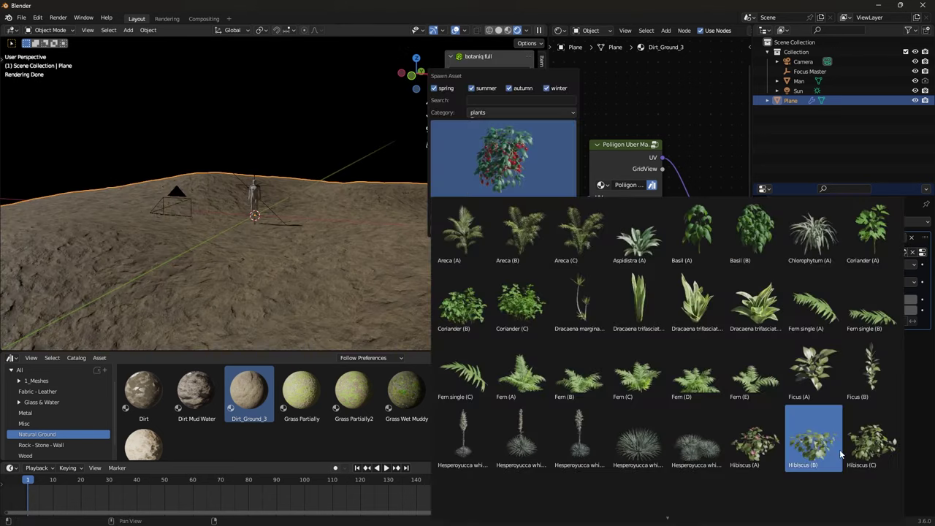
Browse the botaniq plants, coniferous and deciduous assets, and spawn the deciduous Olea europaea (A) tree using the botaniq collection
{"action": "scroll", "coordinate": [670, 359], "scroll_direction": "down", "scroll_amount": 3}
{"action": "left_click", "coordinate": [484, 112]}
{"action": "left_click", "coordinate": [483, 126]}
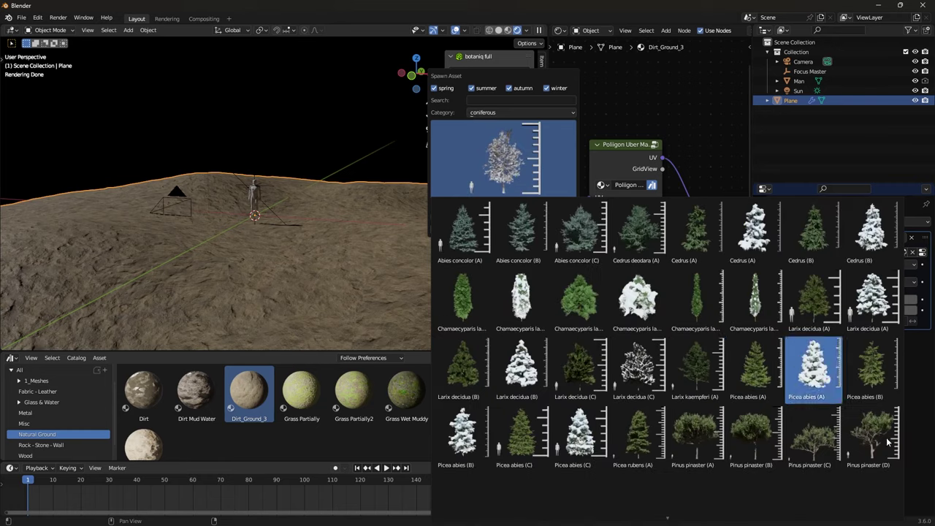
{"action": "scroll", "coordinate": [679, 365], "scroll_direction": "down", "scroll_amount": 6}
{"action": "left_click", "coordinate": [509, 113]}
{"action": "left_click", "coordinate": [484, 133]}
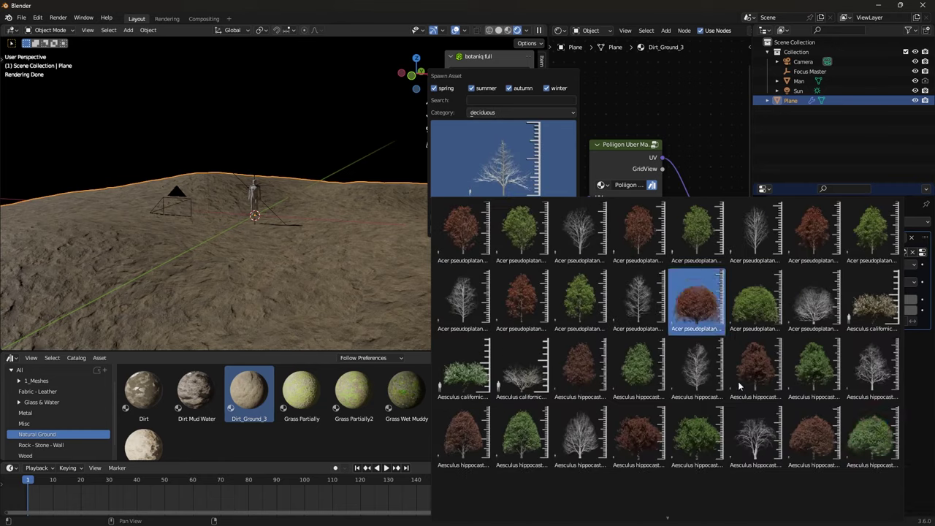
{"action": "scroll", "coordinate": [741, 382], "scroll_direction": "down", "scroll_amount": 2}
{"action": "scroll", "coordinate": [850, 495], "scroll_direction": "down", "scroll_amount": 10}
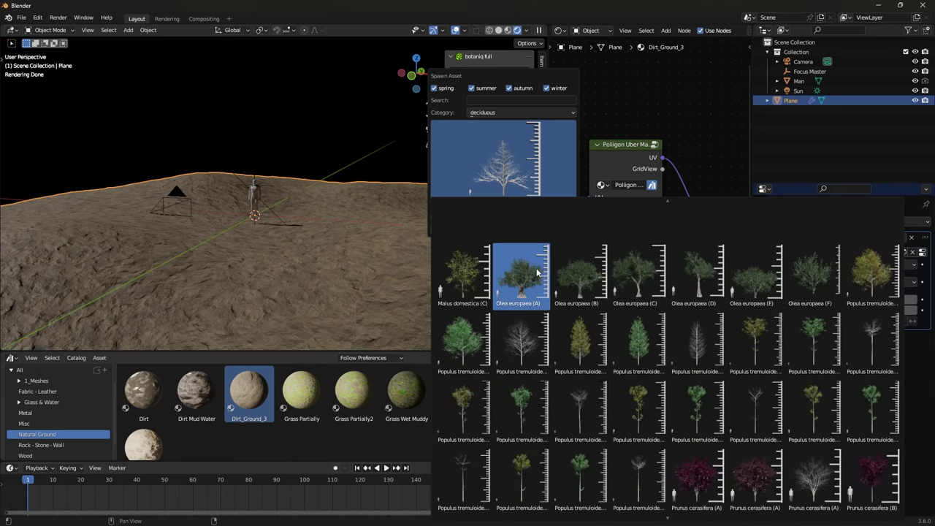
{"action": "left_click", "coordinate": [537, 272]}
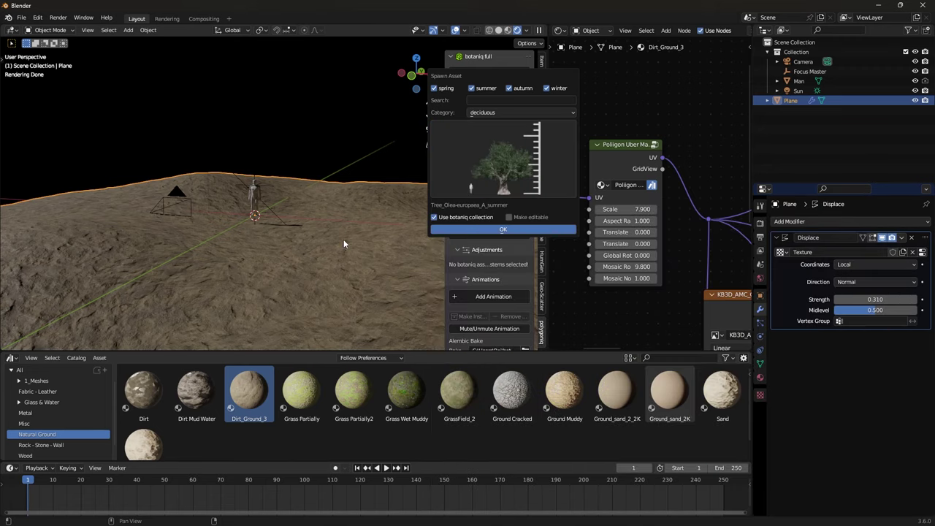
{"action": "key", "text": "Return"}
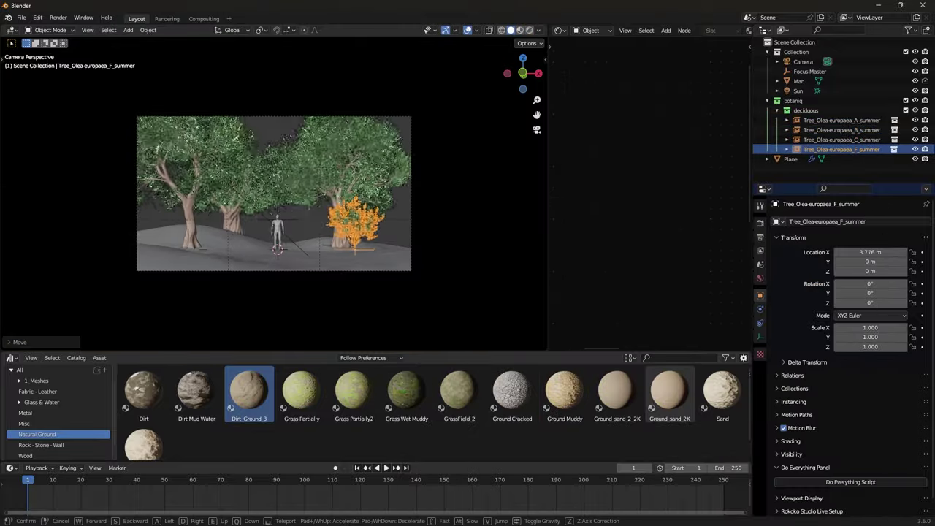
Accept the walk-navigated camera framing and lower the Olea europaea A tree about 0.32 m along Z
{"action": "key", "text": "Return"}
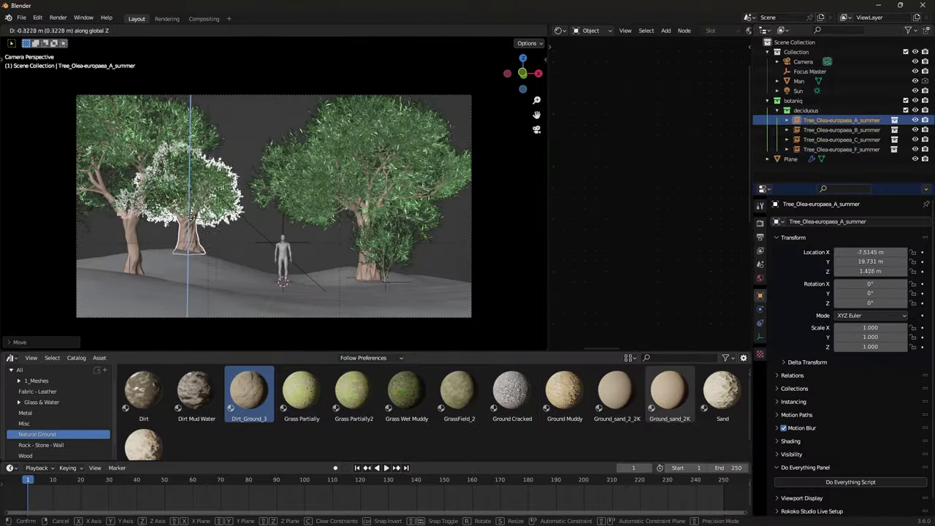
{"action": "left_click", "coordinate": [378, 170]}
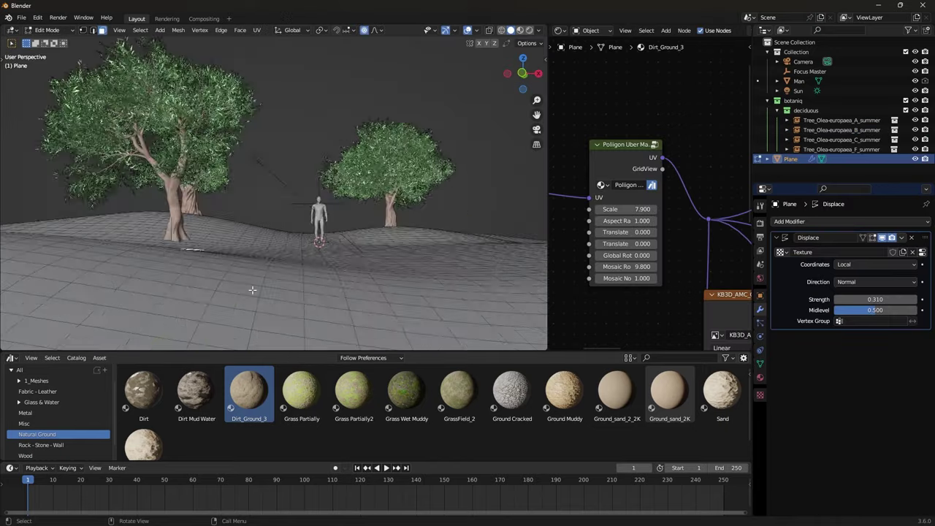
Subdivide the ground faces around the tree trunk's base and move the terrain there with proportional editing
{"action": "key", "text": "c"}
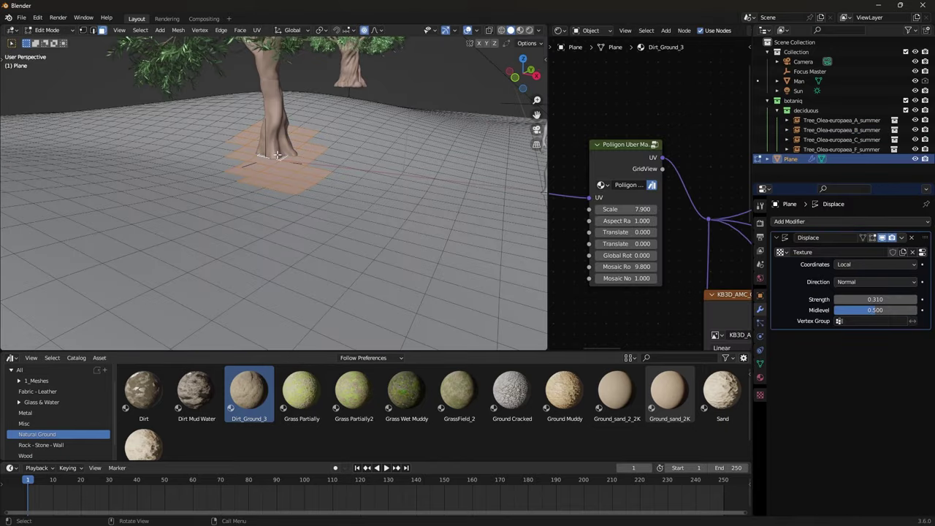
{"action": "middle_click_drag", "start_coordinate": [333, 192], "coordinate": [309, 209]}
{"action": "right_click", "coordinate": [292, 191]}
{"action": "left_click", "coordinate": [292, 190]}
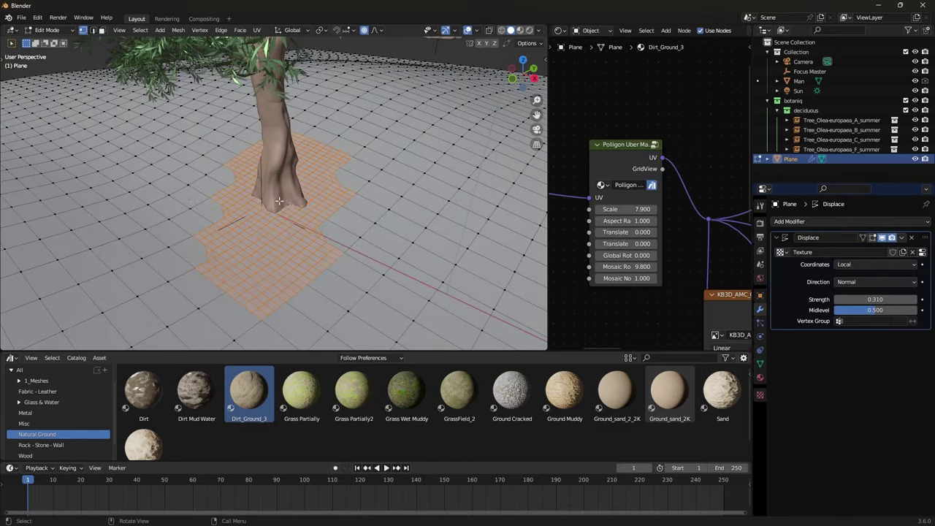
{"action": "key", "text": "g"}
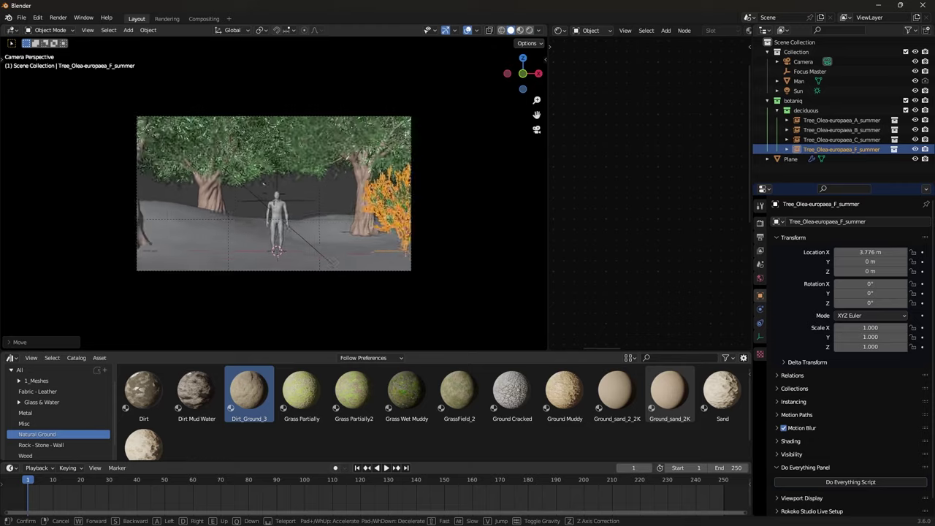
Reposition the camera with walk navigation to frame the olive trees around the standing figure
{"action": "key", "text": "s"}
{"action": "key", "text": "shift"}
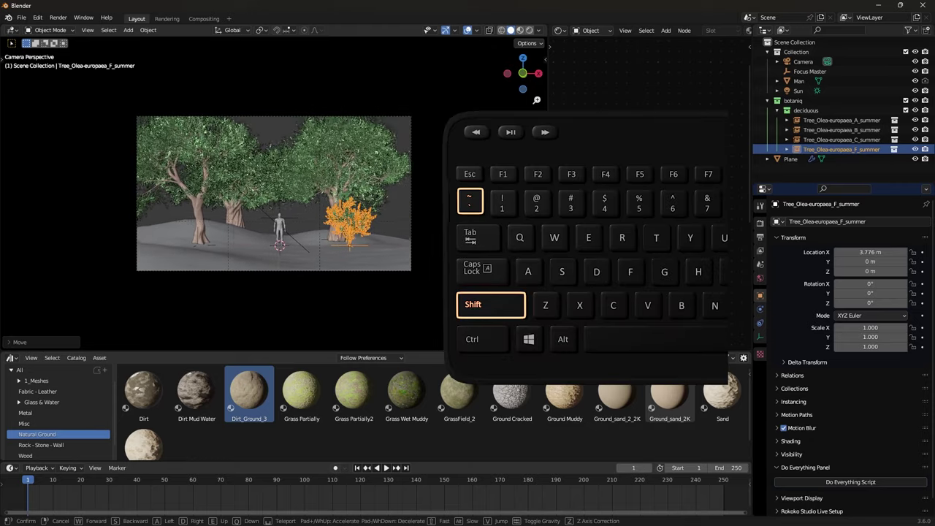
{"action": "key", "text": "w"}
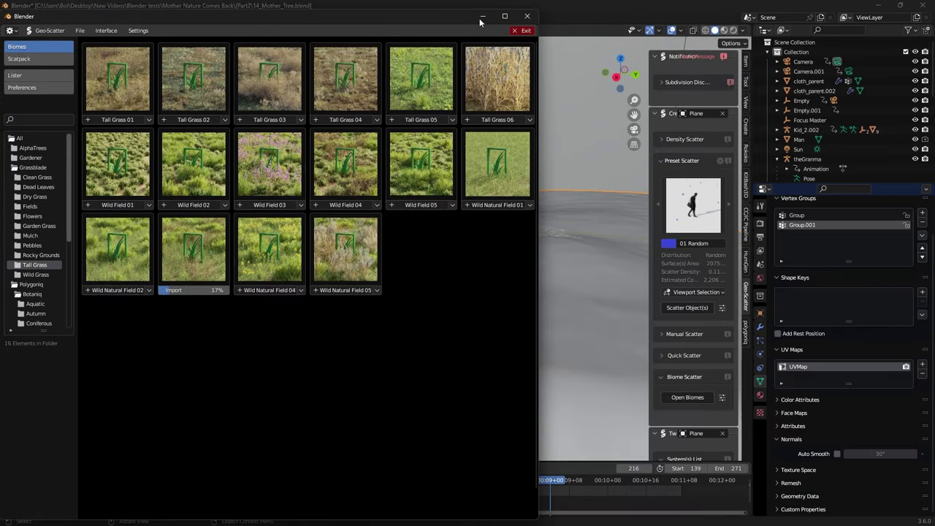
Examine the scattered vegetation on the large tree's terrain, and the arrayed grass strips through the camera and in overview
{"action": "left_click_drag", "start_coordinate": [418, 16], "coordinate": [405, 58]}
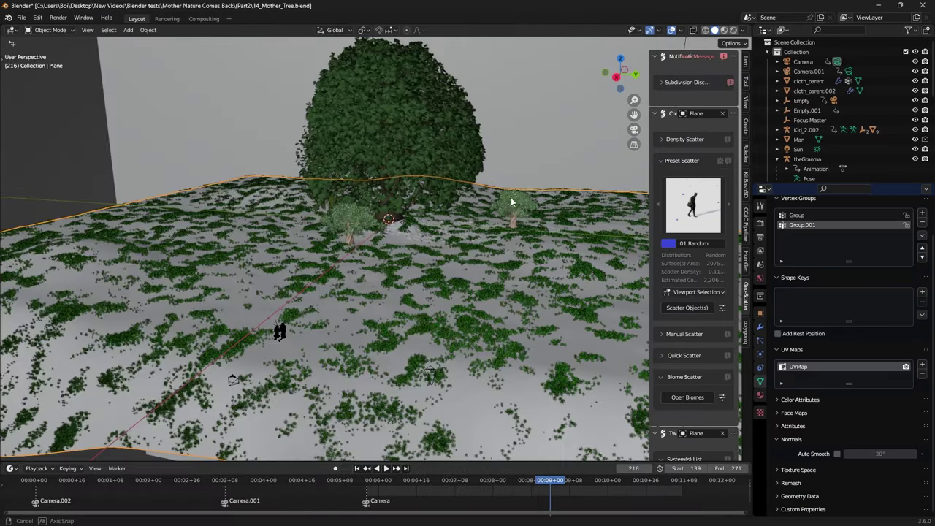
{"action": "middle_click_drag", "start_coordinate": [507, 203], "coordinate": [540, 202]}
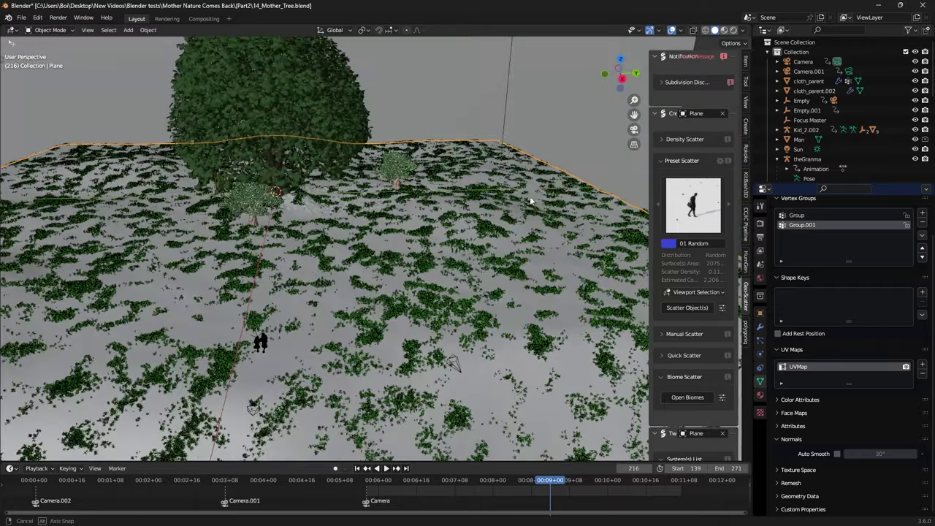
{"action": "middle_click_drag", "start_coordinate": [530, 196], "coordinate": [578, 201]}
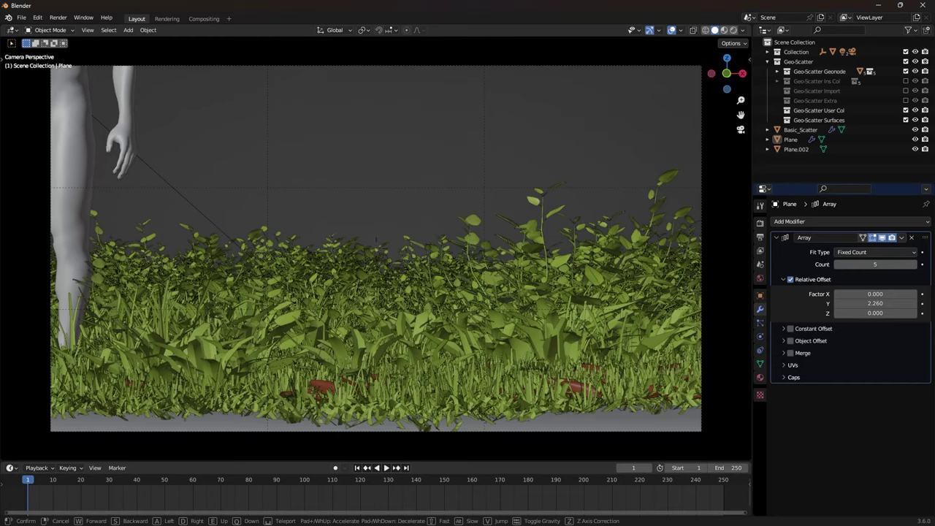
{"action": "key", "text": "d"}
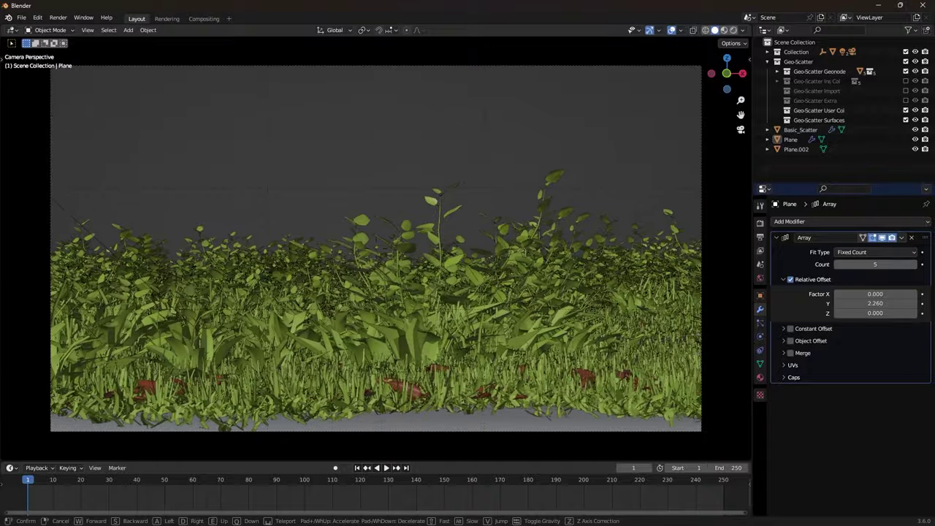
{"action": "key", "text": "d"}
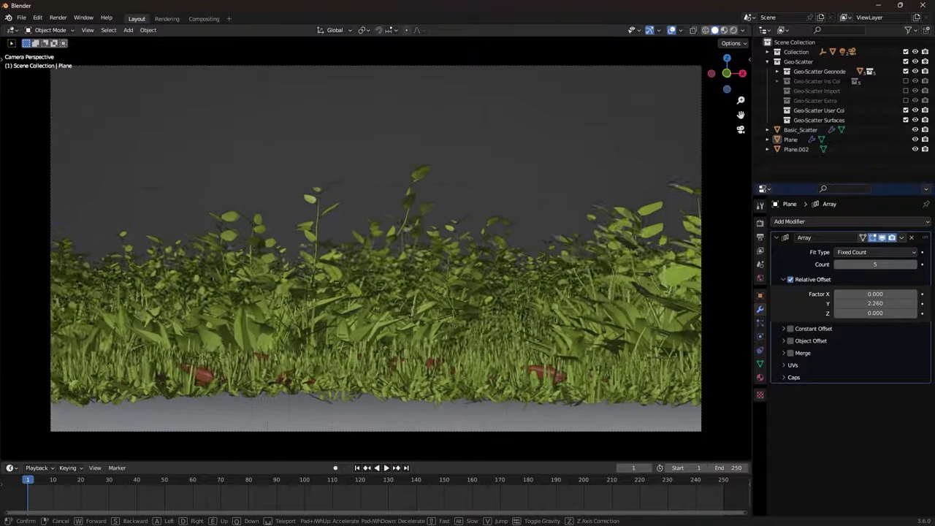
{"action": "key", "text": "d"}
{"action": "key", "text": "Escape"}
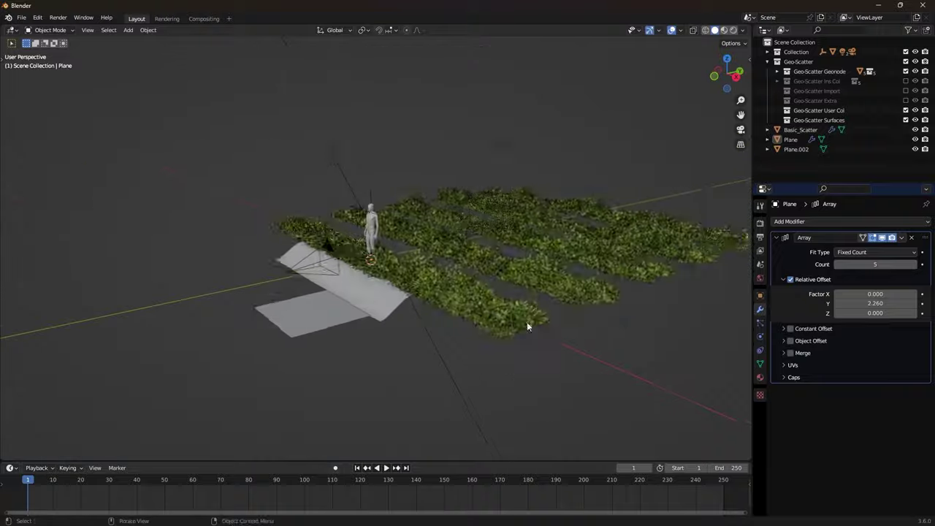
{"action": "middle_click_drag", "start_coordinate": [527, 321], "coordinate": [399, 367]}
{"action": "scroll", "coordinate": [386, 373], "scroll_direction": "down", "scroll_amount": 3}
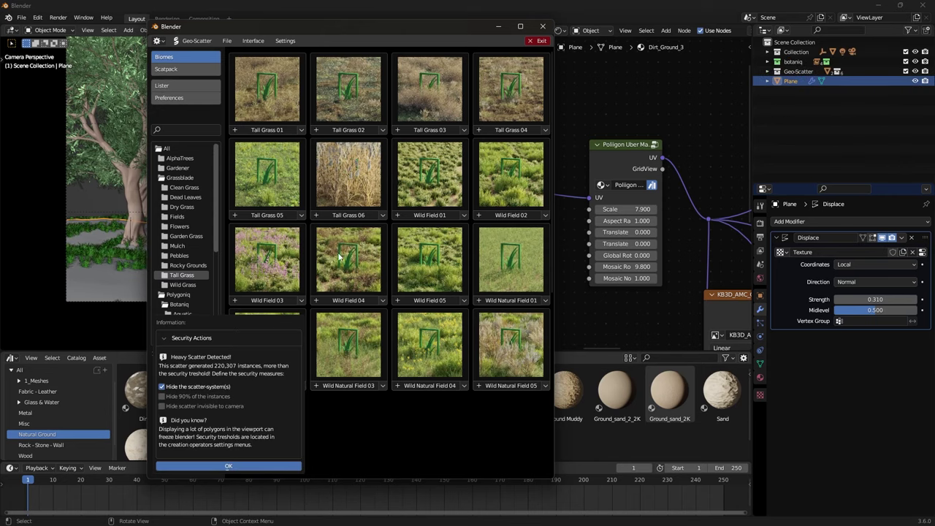
Close the biome library with the heavy scatter hidden, and hide the other scatter system in the viewport
{"action": "left_click", "coordinate": [261, 466]}
{"action": "left_click", "coordinate": [543, 26]}
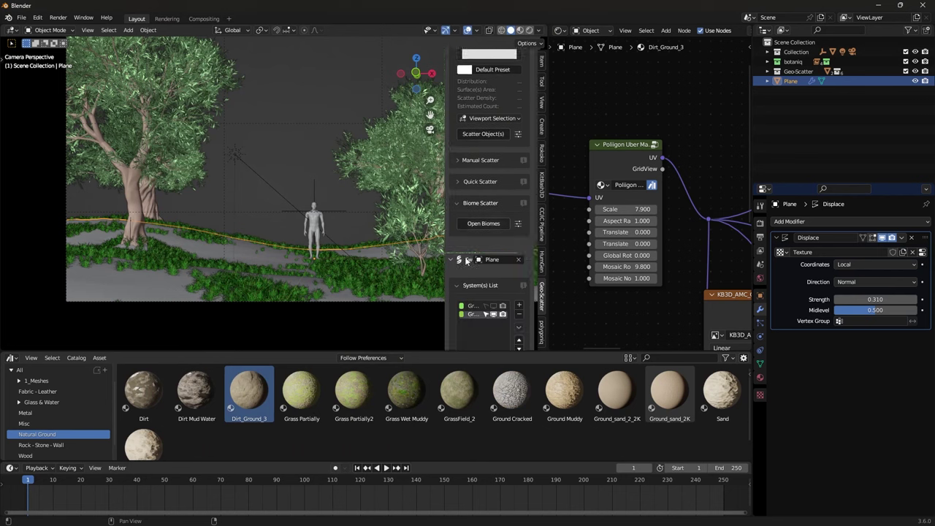
{"action": "scroll", "coordinate": [478, 256], "scroll_direction": "down", "scroll_amount": 2}
{"action": "left_click", "coordinate": [493, 249]}
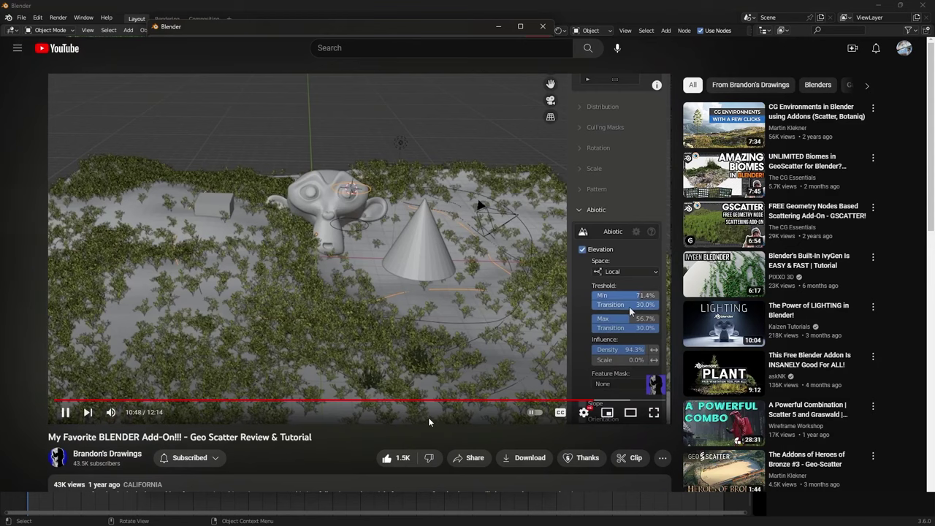
{"action": "left_click_drag", "start_coordinate": [147, 468], "coordinate": [71, 458]}
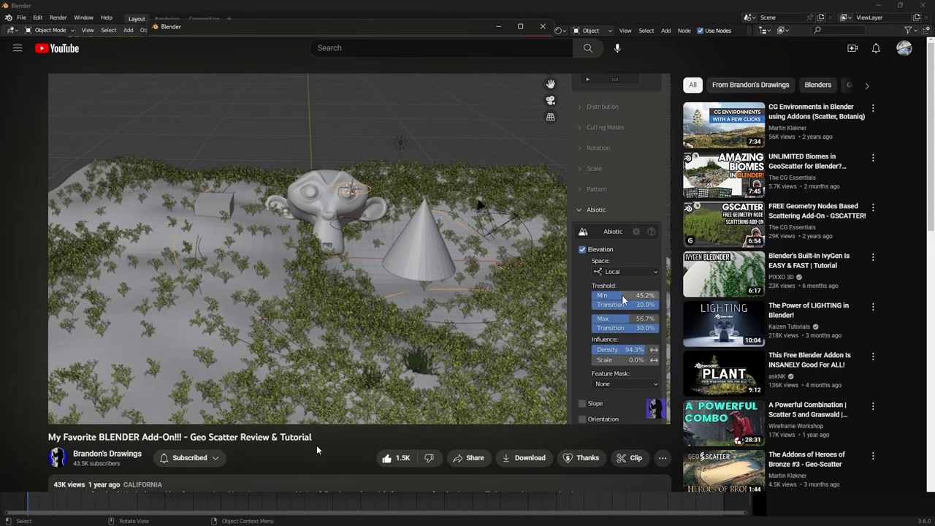
{"action": "mouse_move", "coordinate": [327, 350]}
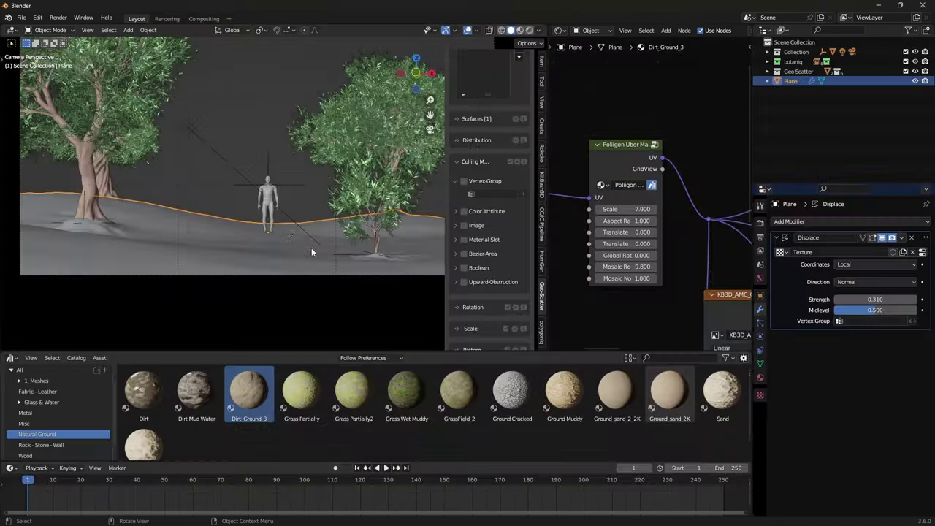
Weight-paint the terrain plane at weight 1 across the ground around the figure and trees, and return to Object Mode
{"action": "key", "text": "ctrl+Tab"}
{"action": "left_click", "coordinate": [293, 232]}
{"action": "mouse_move", "coordinate": [103, 234]}
{"action": "left_mouse_down"}
{"action": "mouse_move", "coordinate": [261, 233]}
{"action": "mouse_move", "coordinate": [128, 210]}
{"action": "mouse_move", "coordinate": [241, 259]}
{"action": "mouse_move", "coordinate": [176, 224]}
{"action": "left_mouse_up"}
{"action": "middle_click_drag", "start_coordinate": [365, 238], "coordinate": [197, 230], "text": "shift"}
{"action": "left_click_drag", "start_coordinate": [183, 252], "coordinate": [286, 252]}
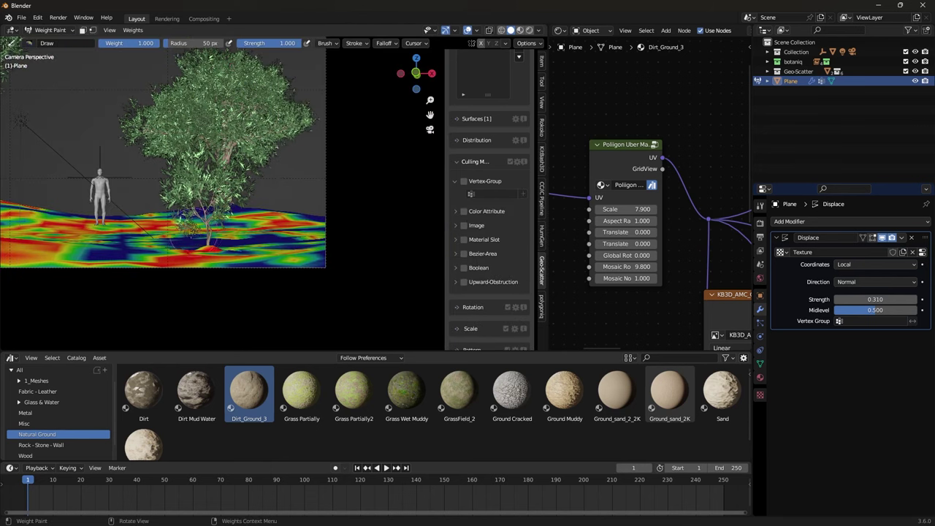
{"action": "mouse_move", "coordinate": [253, 210]}
{"action": "middle_mouse_down", "text": "shift"}
{"action": "mouse_move", "coordinate": [462, 227]}
{"action": "mouse_move", "coordinate": [470, 242]}
{"action": "middle_mouse_up", "text": "shift"}
{"action": "left_click_drag", "start_coordinate": [188, 250], "coordinate": [56, 208]}
{"action": "middle_click_drag", "start_coordinate": [256, 220], "coordinate": [195, 223], "text": "shift"}
{"action": "key", "text": "ctrl+Tab"}
{"action": "left_click", "coordinate": [157, 224]}
Assign the vertex group Group as the second scatter system's culling mask and show that system in the viewport
{"action": "scroll", "coordinate": [497, 175], "scroll_direction": "up", "scroll_amount": 9}
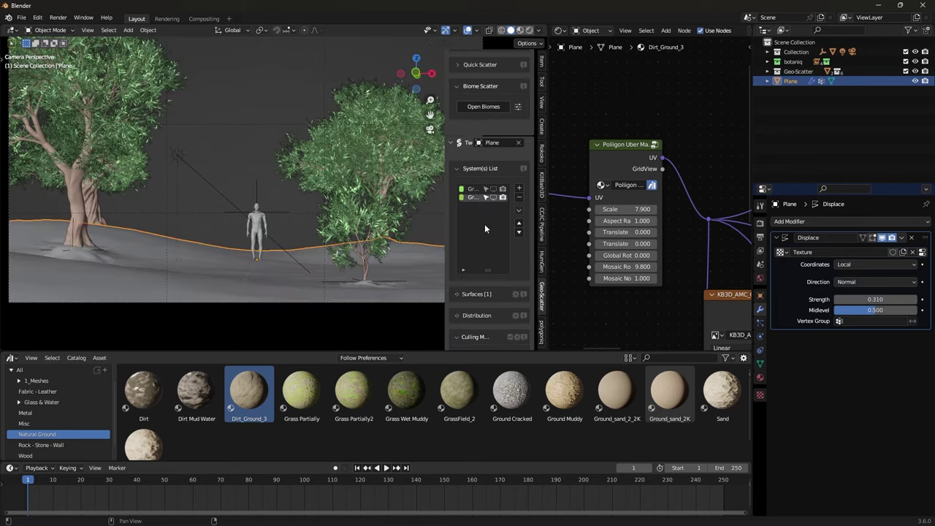
{"action": "scroll", "coordinate": [485, 229], "scroll_direction": "down", "scroll_amount": 6}
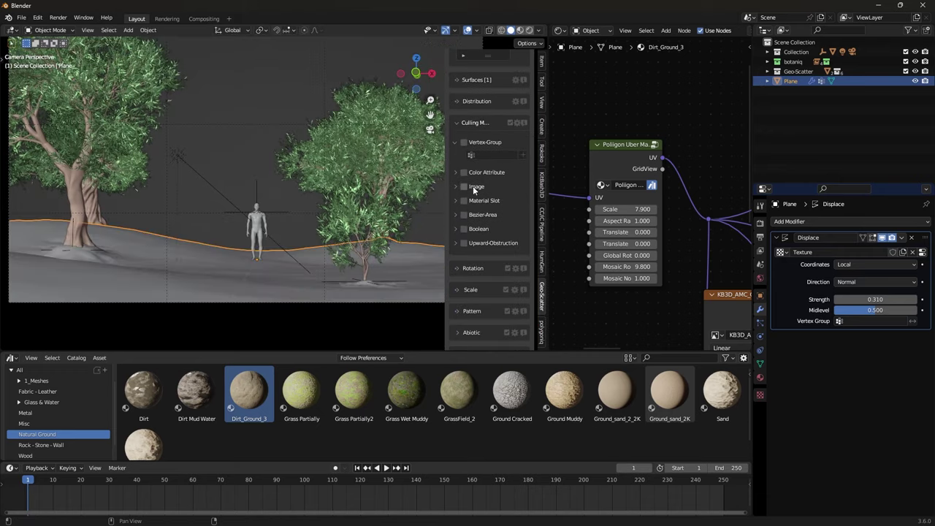
{"action": "left_click", "coordinate": [487, 155]}
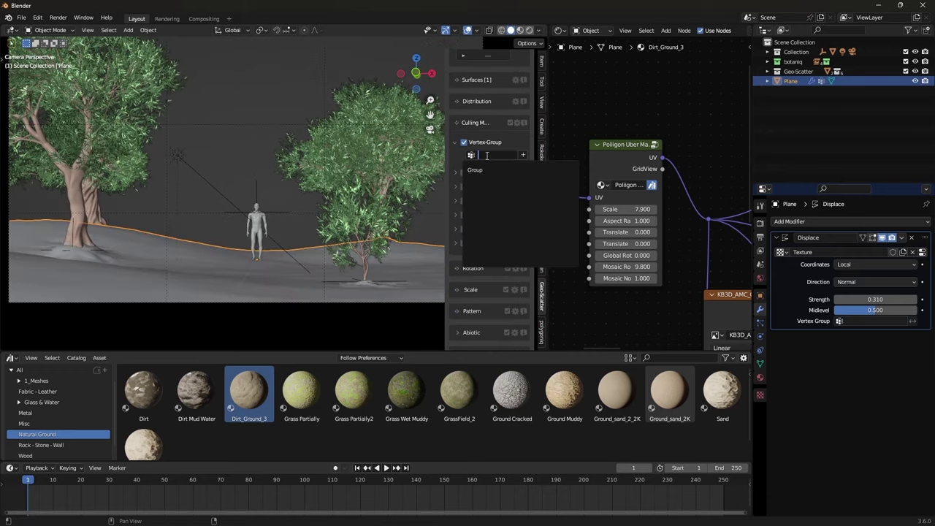
{"action": "left_click", "coordinate": [486, 170]}
{"action": "scroll", "coordinate": [504, 128], "scroll_direction": "up", "scroll_amount": 5}
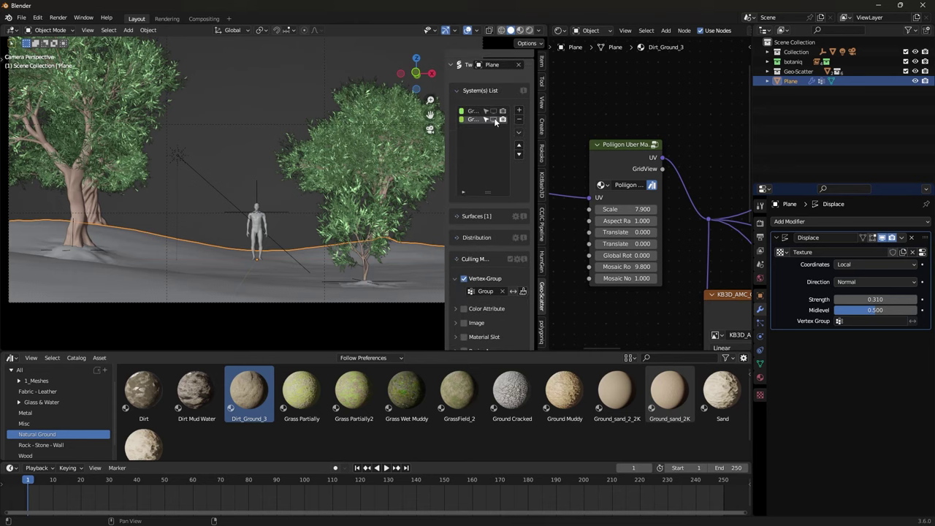
{"action": "left_click", "coordinate": [494, 120]}
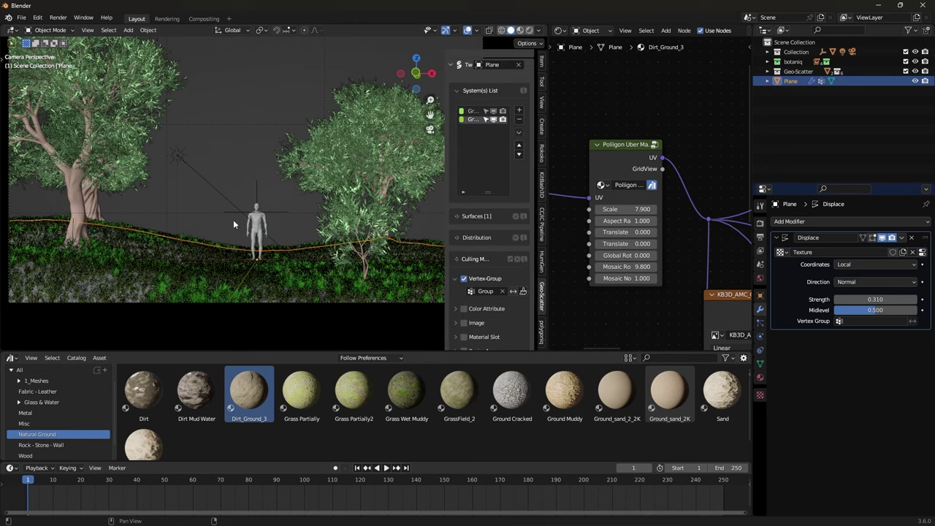
Invert the second scatter system's vertex-group mask and check its coverage from an overview and the camera
{"action": "key", "text": "alt+a"}
{"action": "middle_click_drag", "start_coordinate": [178, 227], "coordinate": [219, 251]}
{"action": "left_click", "coordinate": [513, 291]}
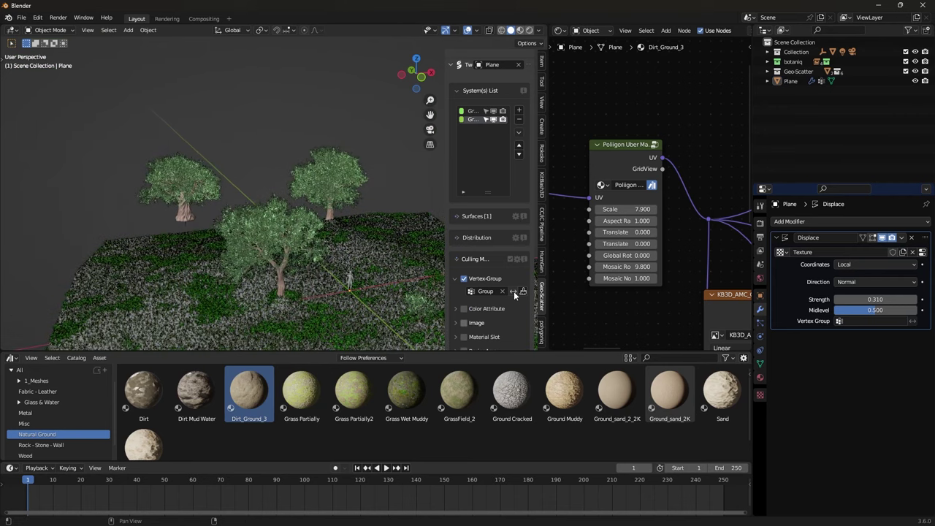
{"action": "middle_click_drag", "start_coordinate": [277, 219], "coordinate": [247, 196]}
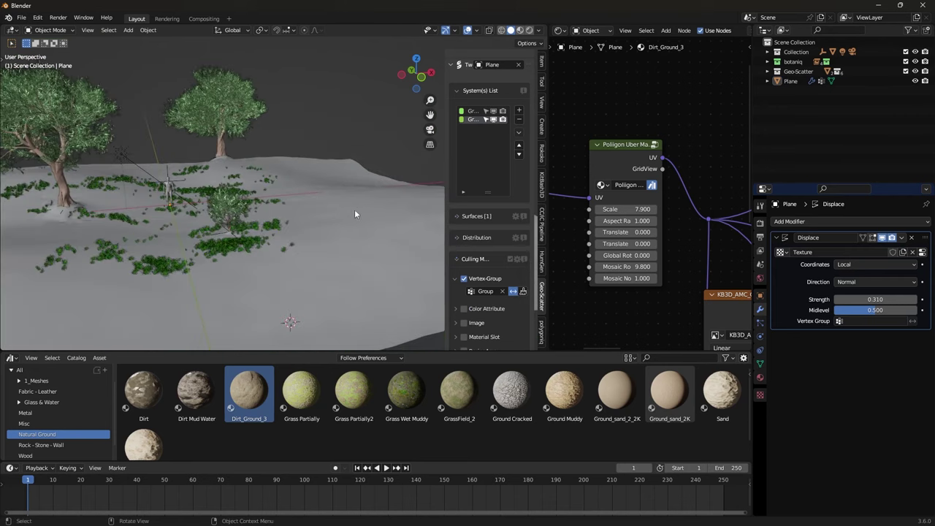
{"action": "key", "text": "KP_0"}
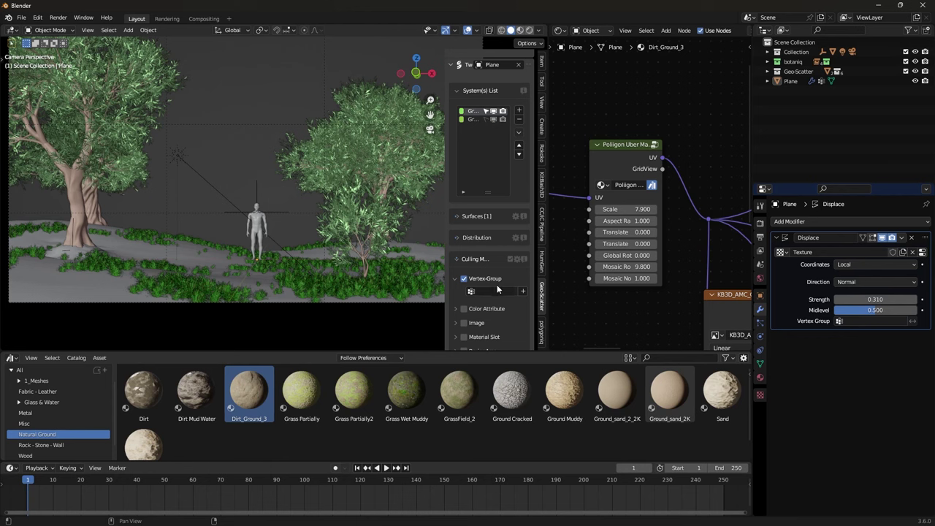
Assign the vertex group Group as the first scatter system's culling mask, invert it, and return to the camera view
{"action": "left_click", "coordinate": [497, 291]}
{"action": "left_click", "coordinate": [477, 307]}
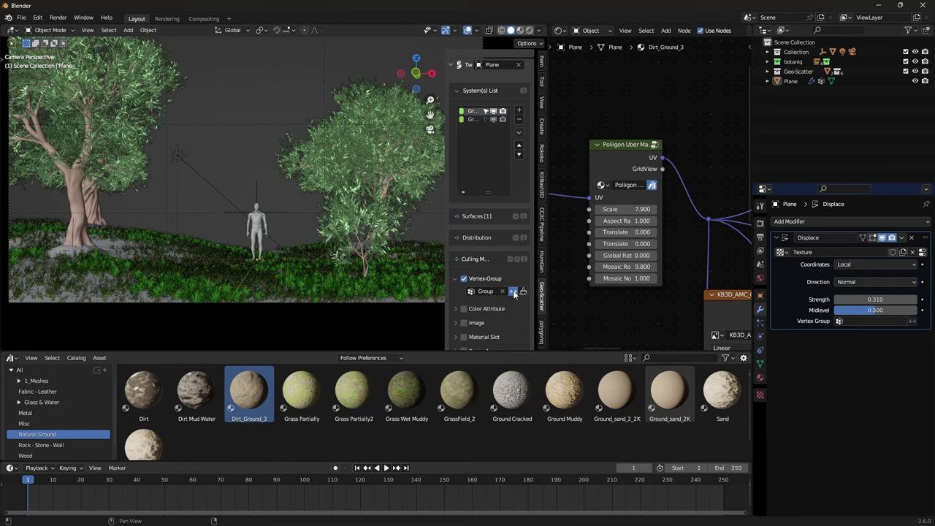
{"action": "left_click", "coordinate": [514, 291]}
{"action": "middle_click_drag", "start_coordinate": [307, 211], "coordinate": [233, 195]}
{"action": "key", "text": "KP_0"}
{"action": "scroll", "coordinate": [219, 241], "scroll_direction": "up", "scroll_amount": 2}
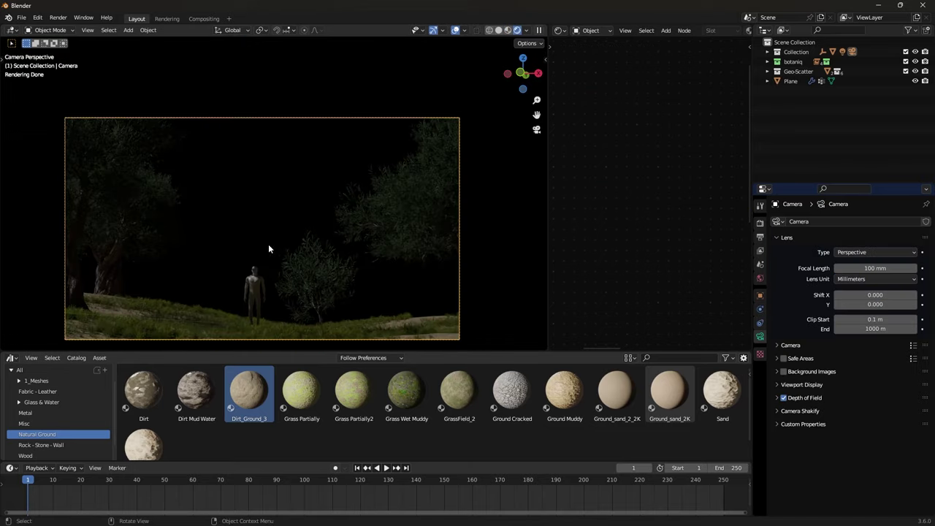
Select the Sun light in the scene collection and set its strength to 35
{"action": "left_click", "coordinate": [768, 52]}
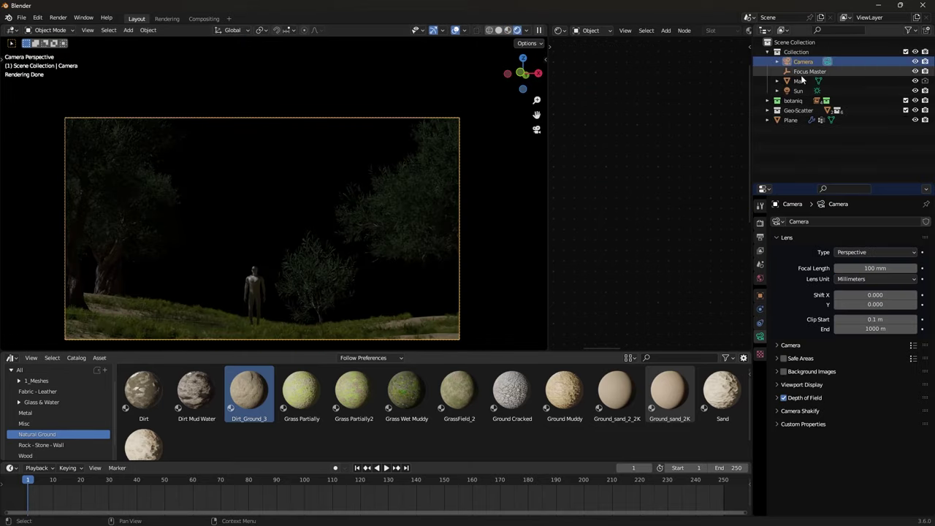
{"action": "left_click", "coordinate": [799, 91]}
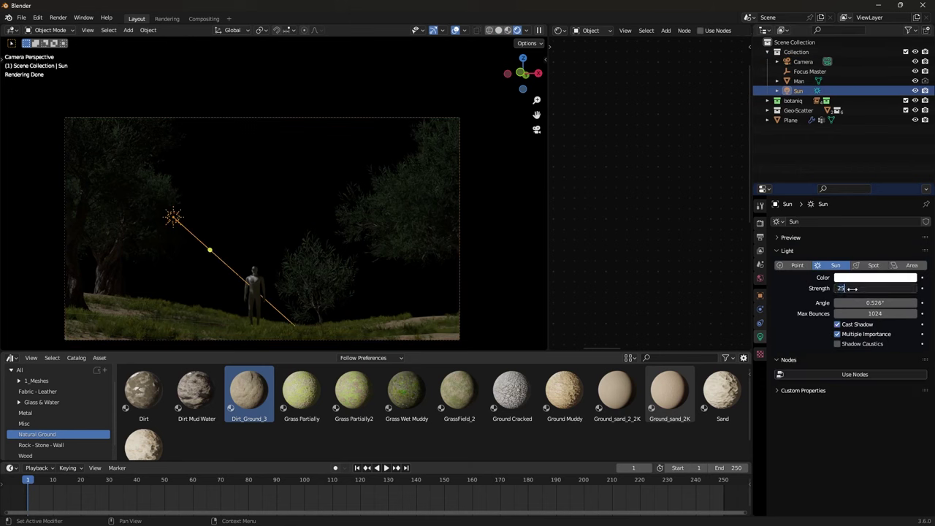
{"action": "left_click", "coordinate": [852, 289]}
{"action": "type", "text": "25"}
{"action": "key", "text": "Return"}
{"action": "key", "text": "Return"}
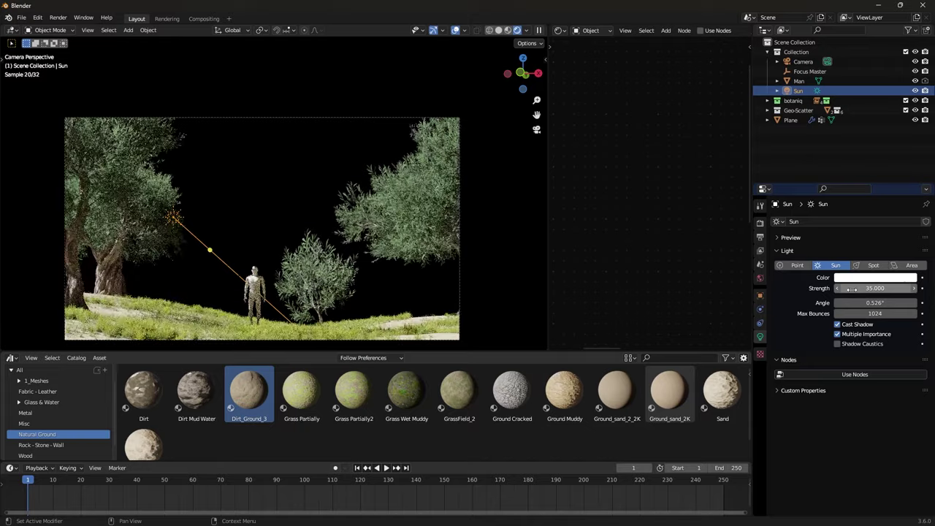
Rotate the Sun light so it shines at a shallower angle across the figure and trees
{"action": "scroll", "coordinate": [135, 287], "scroll_direction": "up", "scroll_amount": 2}
{"action": "key", "text": "r"}
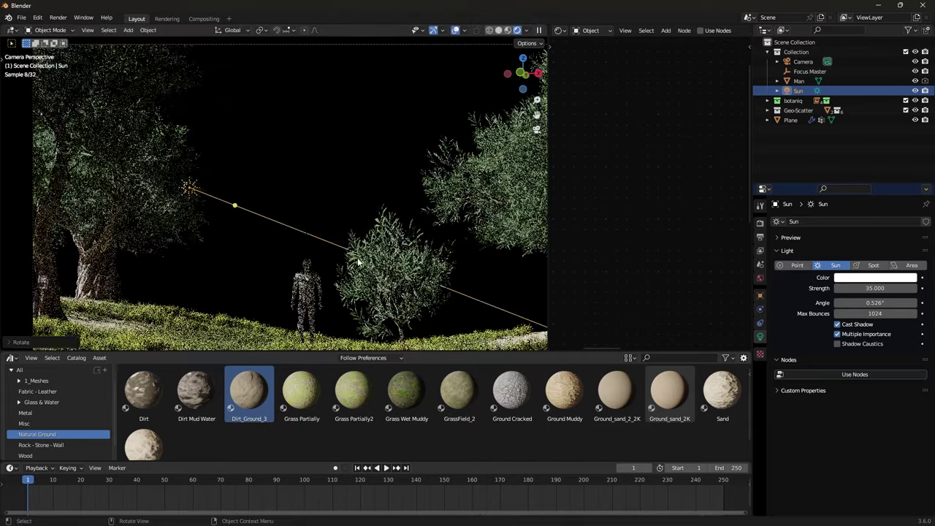
{"action": "left_click", "coordinate": [328, 271]}
{"action": "scroll", "coordinate": [328, 271], "scroll_direction": "down", "scroll_amount": 1}
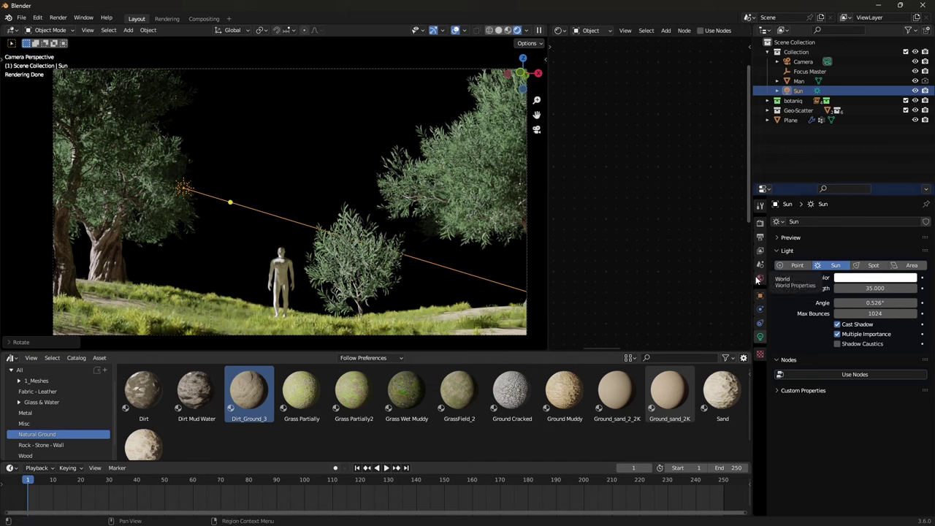
Set the world background's color input to an Environment Texture
{"action": "left_click", "coordinate": [760, 279]}
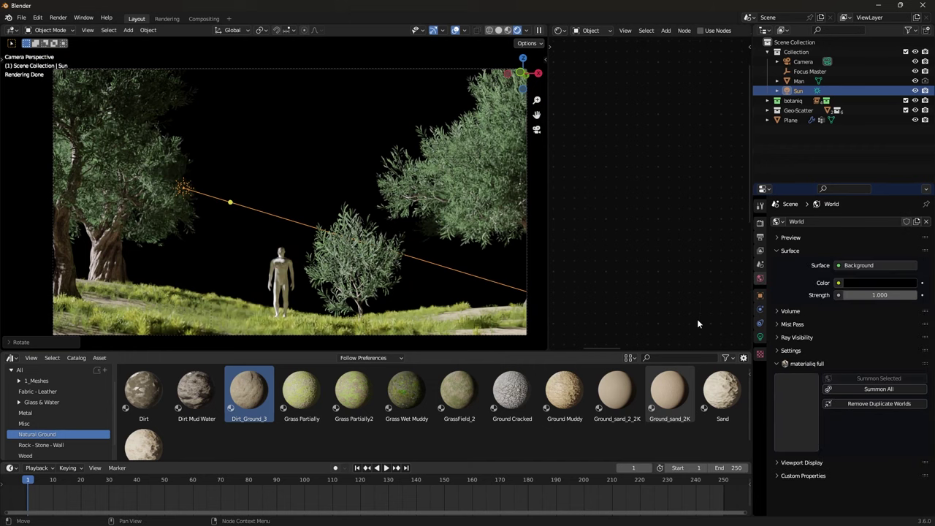
{"action": "left_click", "coordinate": [840, 284]}
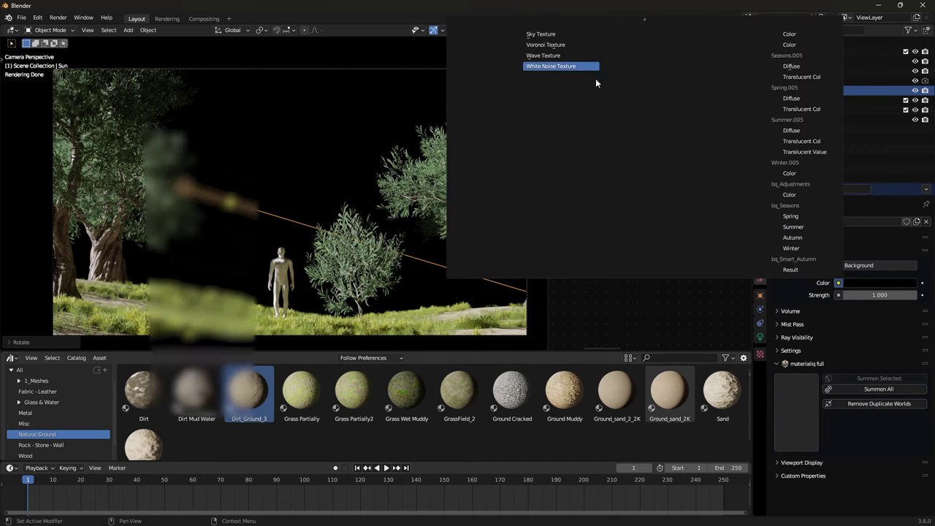
{"action": "key", "text": "Escape"}
{"action": "left_click", "coordinate": [838, 283]}
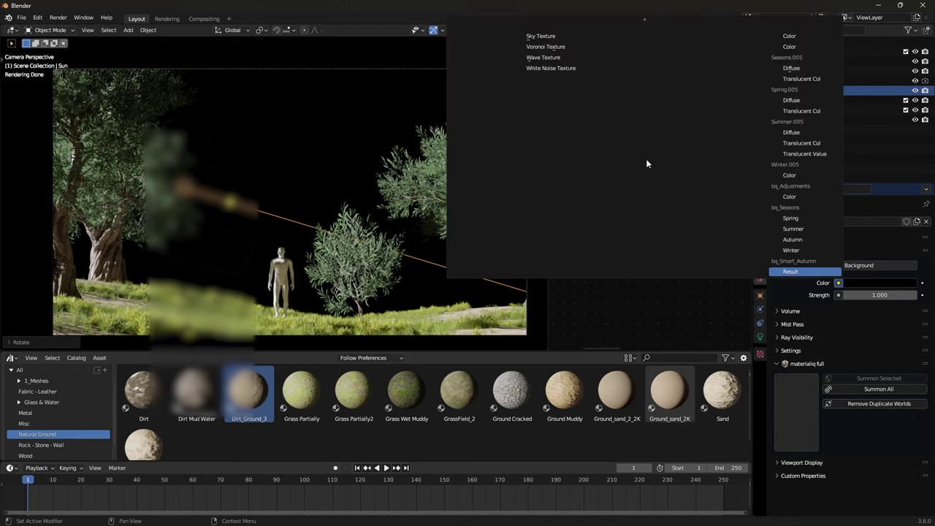
{"action": "key", "text": "e"}
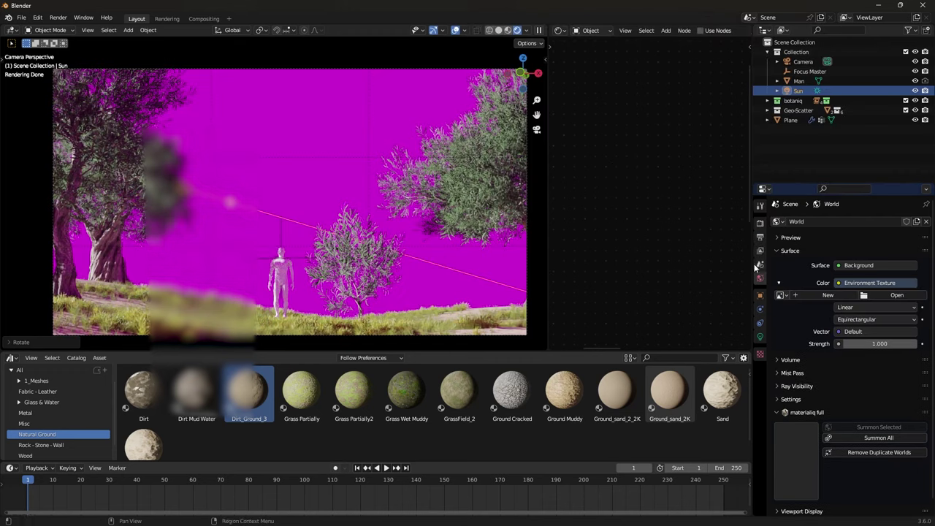
Load the HDRI kloppenheim_06_4k.hdr into the environment texture, using Poly Haven's HDRI library as the source
{"action": "left_click", "coordinate": [885, 295]}
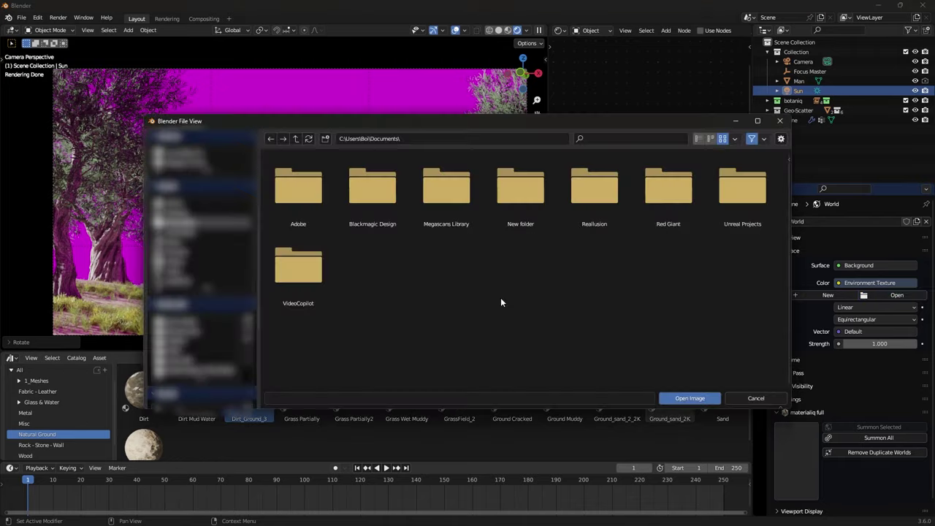
{"action": "left_click", "coordinate": [198, 353]}
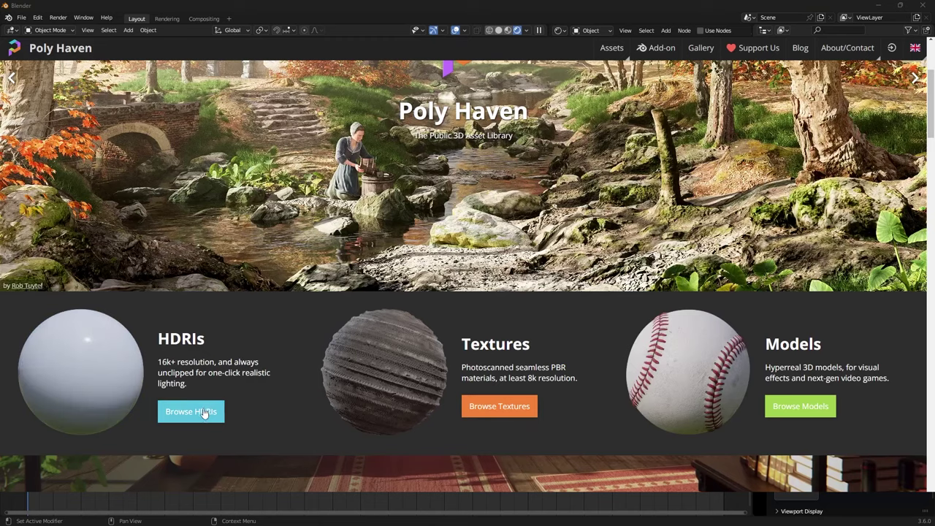
{"action": "left_click", "coordinate": [201, 412]}
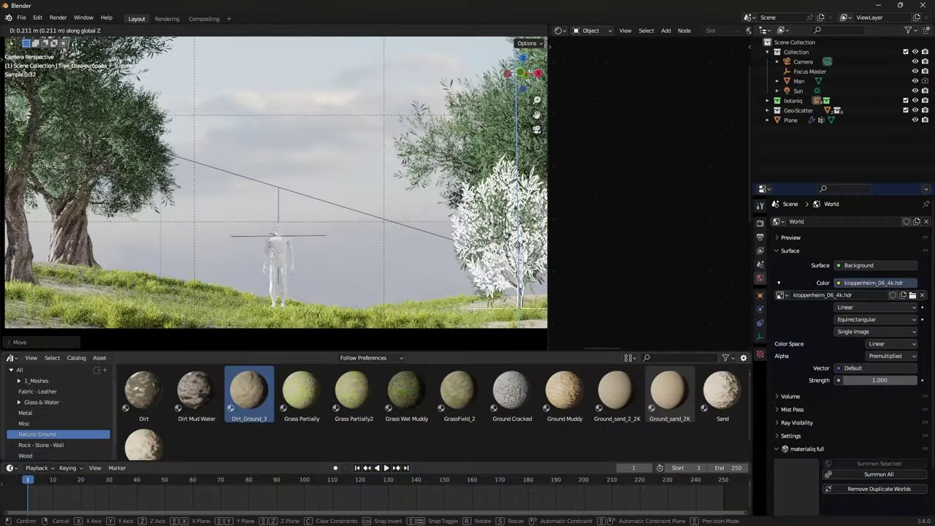
Raise the small olive tree beside the figure by about 0.2 m along the global Z axis
{"action": "left_click", "coordinate": [517, 245]}
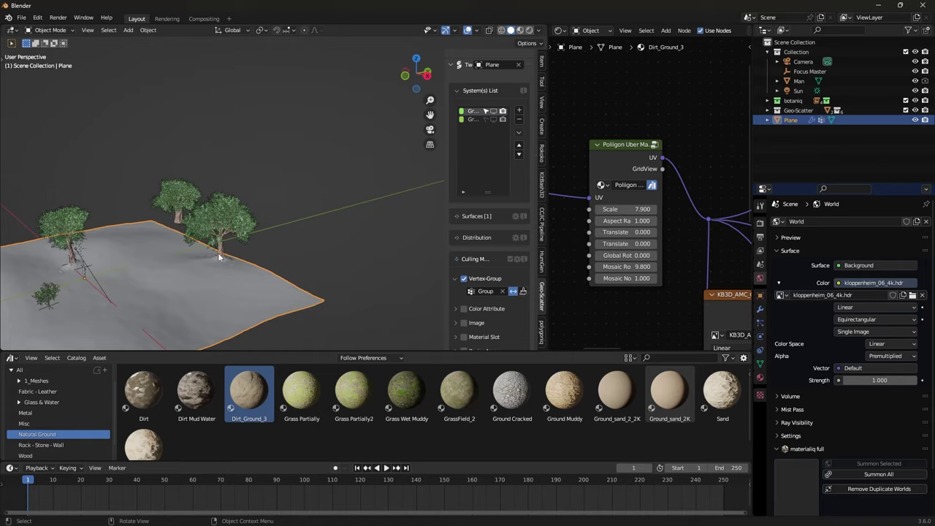
Add a second terrain plane behind the olive trees and hide its scatter system in the rendered viewport
{"action": "key", "text": "shift+a"}
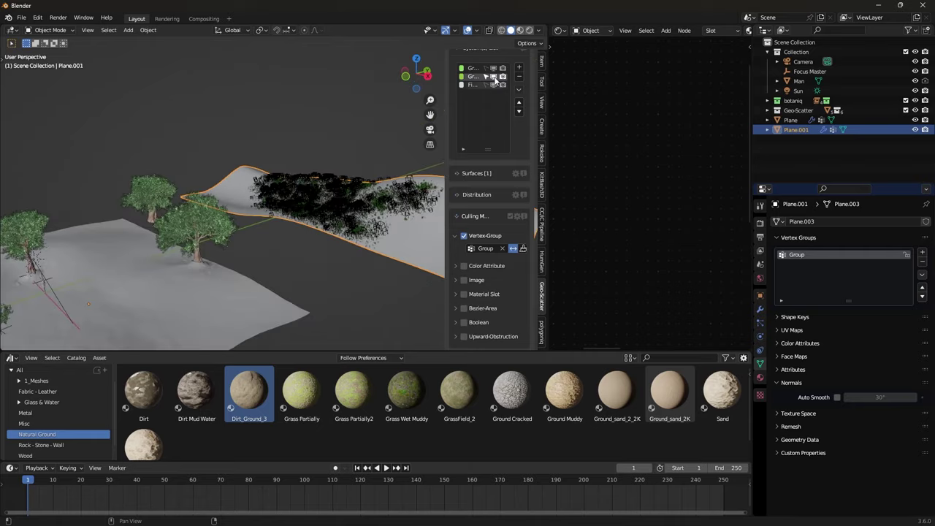
{"action": "left_click", "coordinate": [493, 75]}
{"action": "key", "text": "z"}
{"action": "key", "text": "8"}
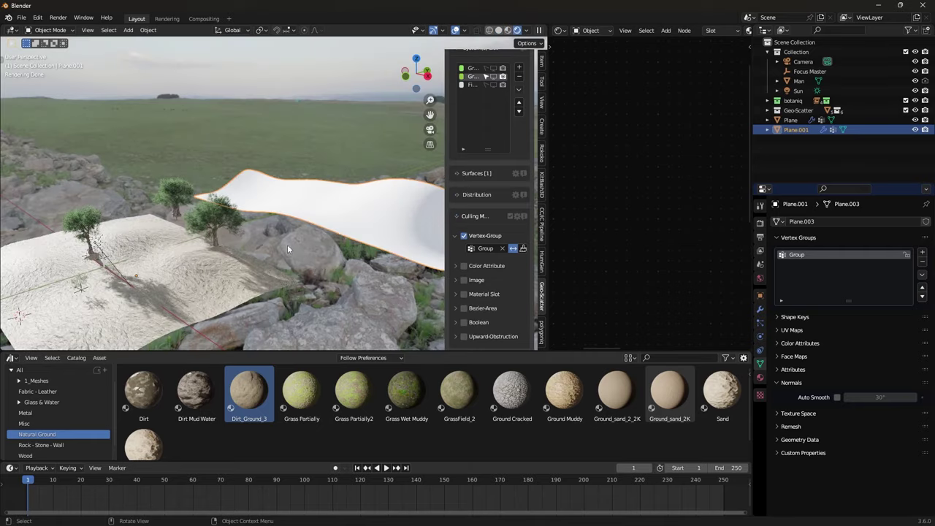
Link the main terrain's Dirt_Ground_3 material to the background terrain plane
{"action": "left_click", "coordinate": [233, 273]}
{"action": "key", "text": "ctrl+l"}
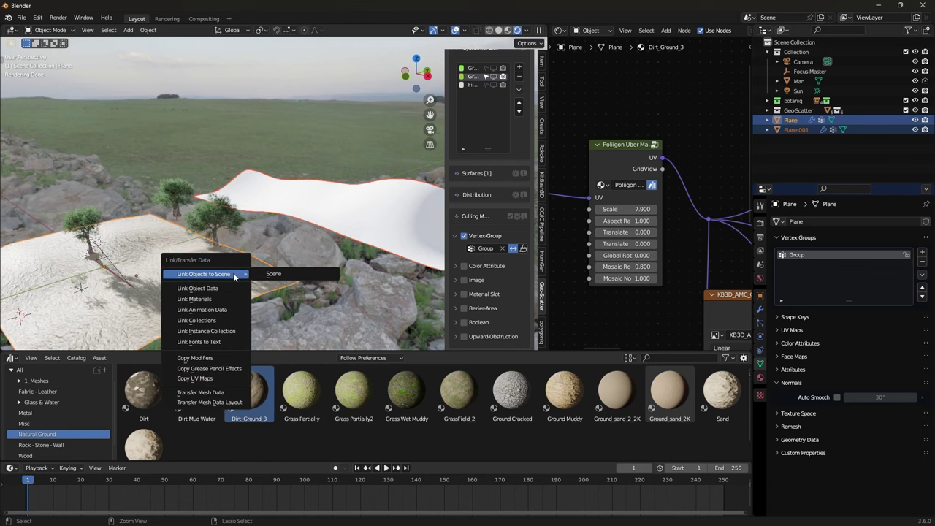
{"action": "left_click", "coordinate": [194, 299]}
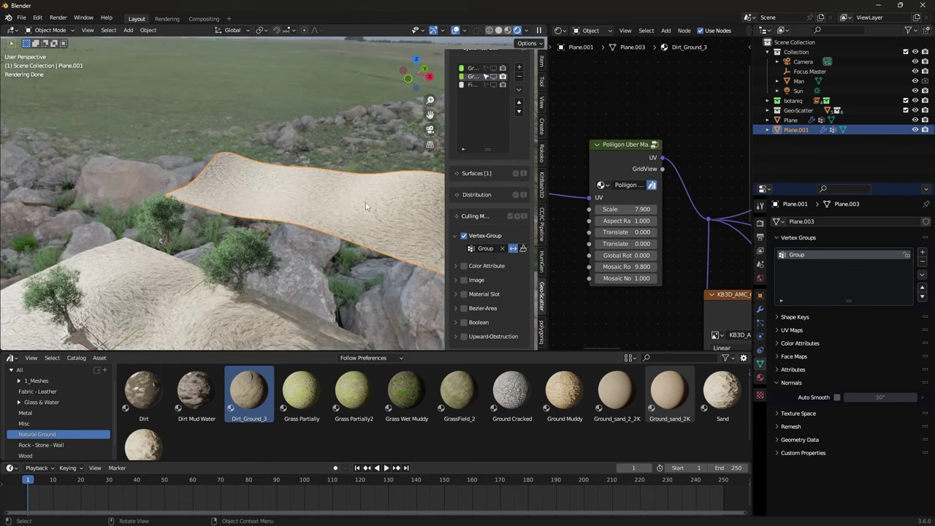
Add a Displace modifier with a new texture to the background plane and choose the texture's type
{"action": "key", "text": "KP_0"}
{"action": "left_click", "coordinate": [760, 309]}
{"action": "left_click", "coordinate": [802, 221]}
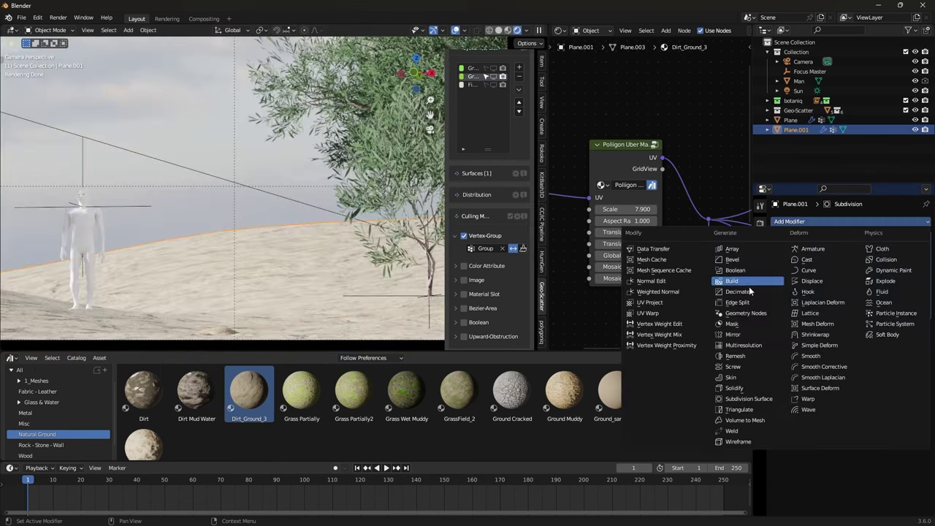
{"action": "left_click", "coordinate": [812, 282]}
{"action": "left_click", "coordinate": [847, 328]}
{"action": "left_click", "coordinate": [919, 328]}
{"action": "left_click", "coordinate": [867, 251]}
{"action": "left_click", "coordinate": [833, 284]}
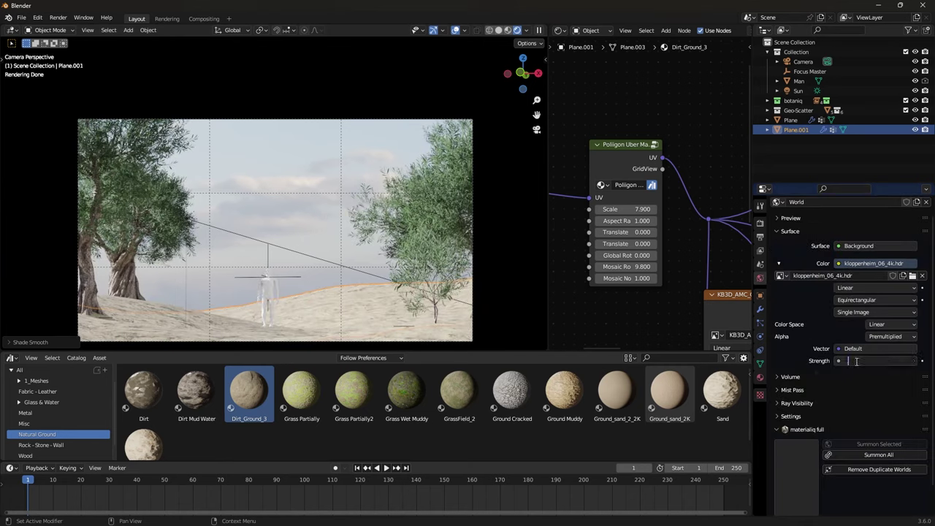
Set the world background strength to 0.3 and display the World shader nodes
{"action": "key", "text": "Return"}
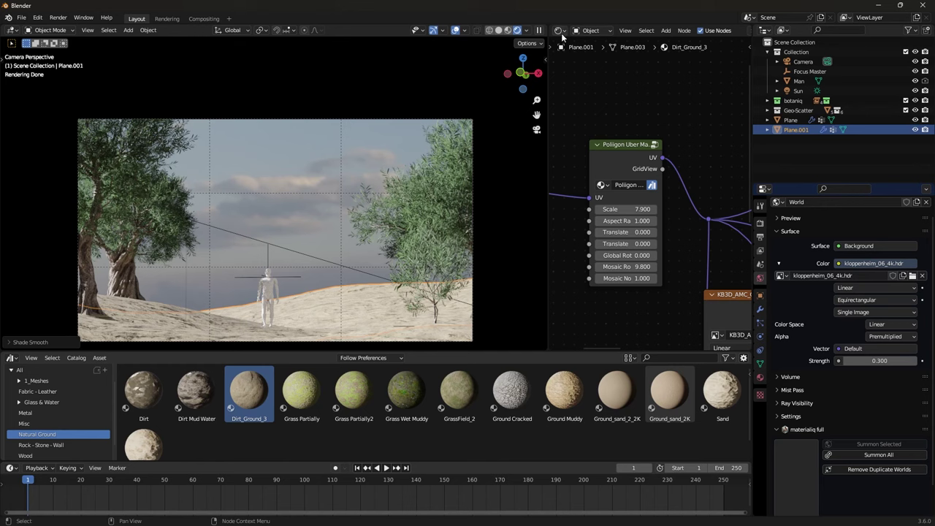
{"action": "left_click", "coordinate": [590, 52]}
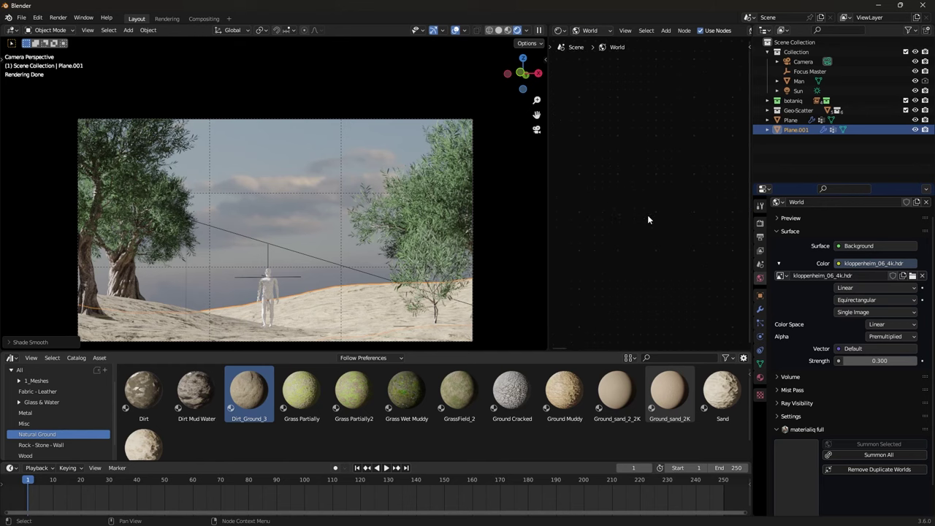
{"action": "key", "text": "Home"}
Add Texture Coordinate and Mapping nodes to the HDRI image node and set the mapping's Z rotation to -112°
{"action": "left_click", "coordinate": [605, 176]}
{"action": "middle_click_drag", "start_coordinate": [606, 178], "coordinate": [630, 185]}
{"action": "scroll", "coordinate": [630, 185], "scroll_direction": "up", "scroll_amount": 8}
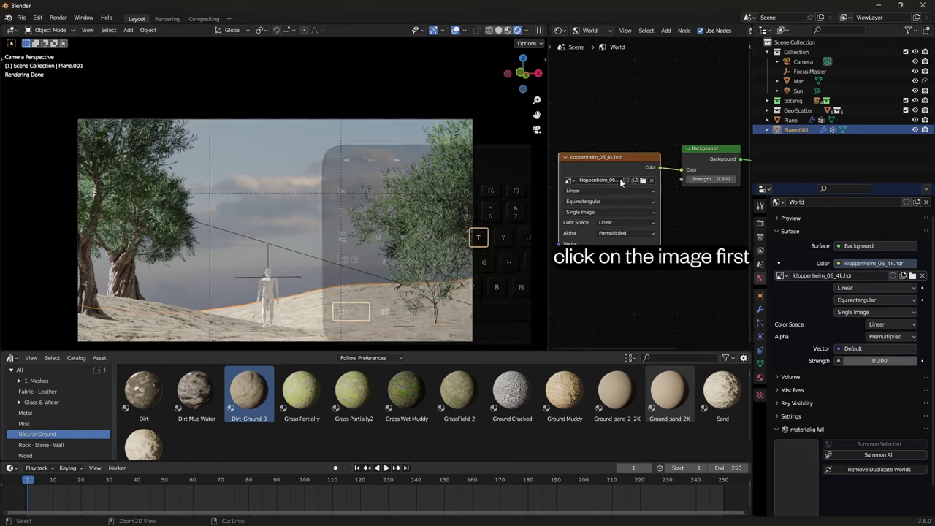
{"action": "key", "text": "ctrl+t"}
{"action": "scroll", "coordinate": [641, 189], "scroll_direction": "up", "scroll_amount": 2}
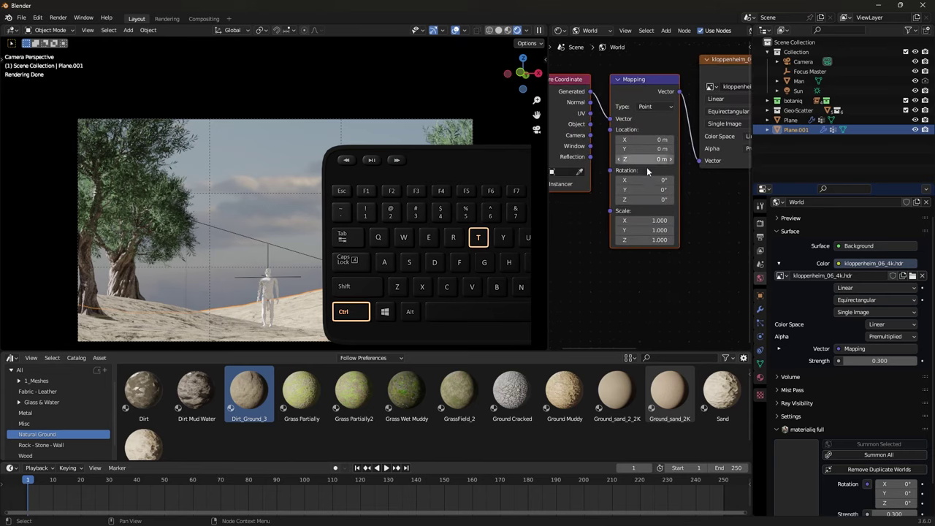
{"action": "left_click_drag", "start_coordinate": [643, 199], "coordinate": [565, 200]}
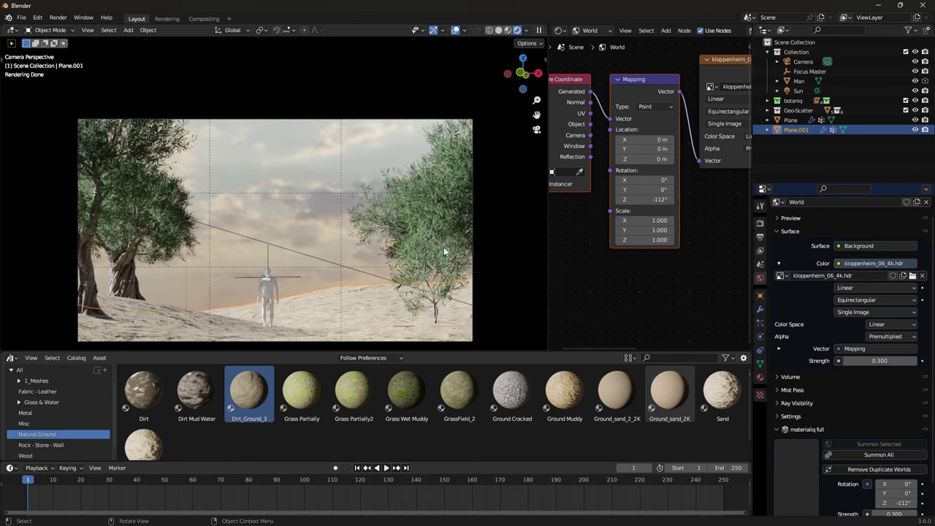
Add a cube to the scene and apply the Basic Fog material from the Misc asset catalog to it
{"action": "key", "text": "shift+a"}
{"action": "left_click", "coordinate": [388, 212]}
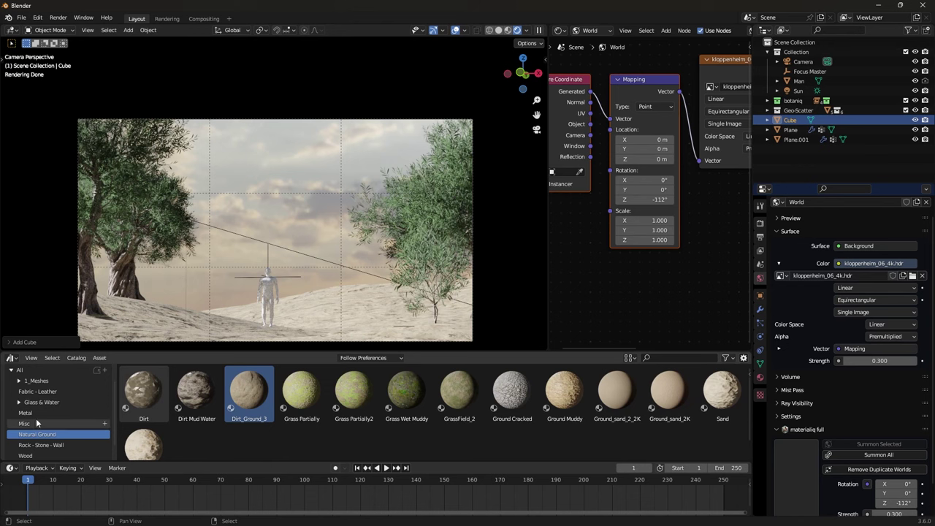
{"action": "left_click", "coordinate": [36, 422]}
{"action": "key", "text": "KP_Decimal"}
{"action": "scroll", "coordinate": [339, 194], "scroll_direction": "down", "scroll_amount": 2}
{"action": "middle_click_drag", "start_coordinate": [339, 195], "coordinate": [293, 211]}
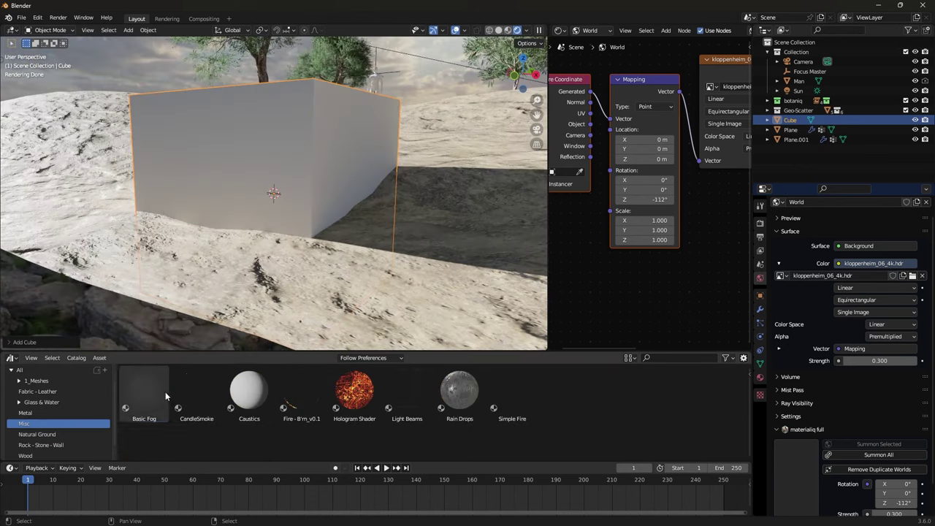
{"action": "left_click_drag", "start_coordinate": [300, 111], "coordinate": [314, 133]}
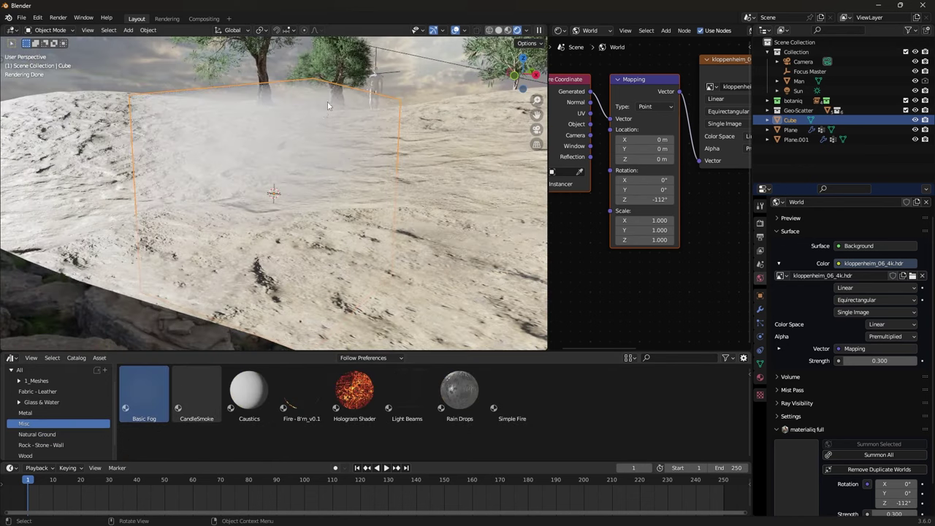
Examine how the Light Path and Multiply nodes feed Volume Scatter inside the cube's fog_basic node group
{"action": "left_click", "coordinate": [593, 41]}
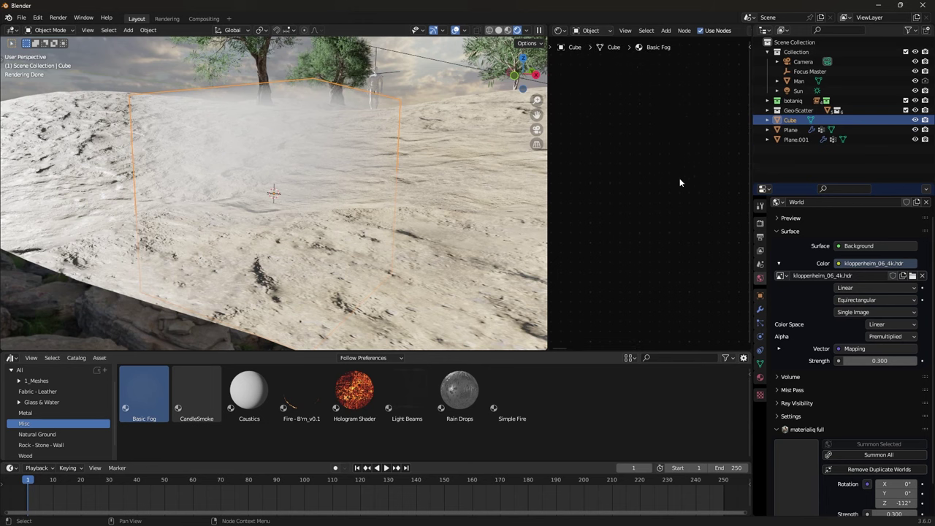
{"action": "key", "text": "KP_Decimal"}
{"action": "left_click", "coordinate": [677, 161]}
{"action": "scroll", "coordinate": [669, 195], "scroll_direction": "down", "scroll_amount": 5}
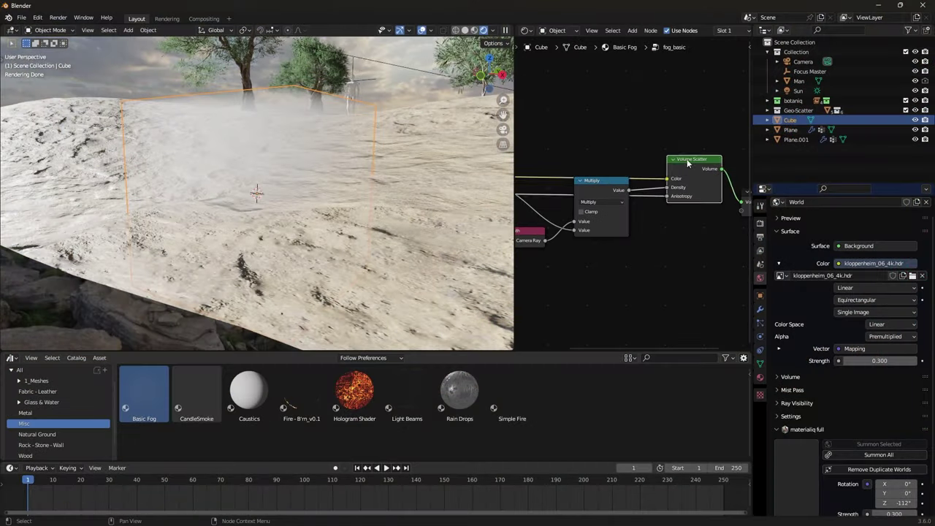
{"action": "middle_click_drag", "start_coordinate": [637, 194], "coordinate": [677, 148]}
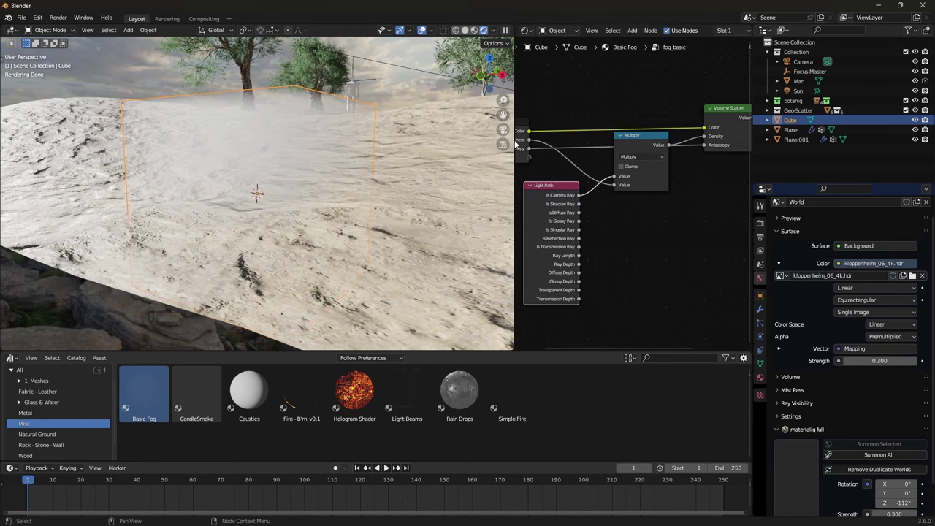
{"action": "key", "text": "ctrl+h"}
{"action": "middle_click_drag", "start_coordinate": [563, 197], "coordinate": [575, 234]}
{"action": "scroll", "coordinate": [584, 227], "scroll_direction": "down", "scroll_amount": 3}
{"action": "key", "text": "Tab"}
{"action": "scroll", "coordinate": [630, 214], "scroll_direction": "up", "scroll_amount": 6}
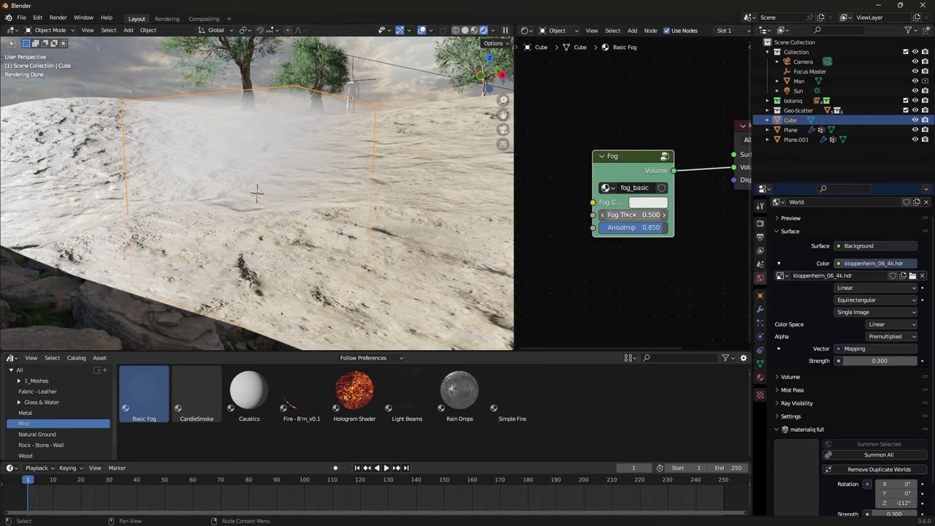
Set the fog thickness in the cube's Fog node to 0.1
{"action": "left_click_drag", "start_coordinate": [630, 215], "coordinate": [664, 214], "text": "shift"}
{"action": "double_click", "coordinate": [634, 215]}
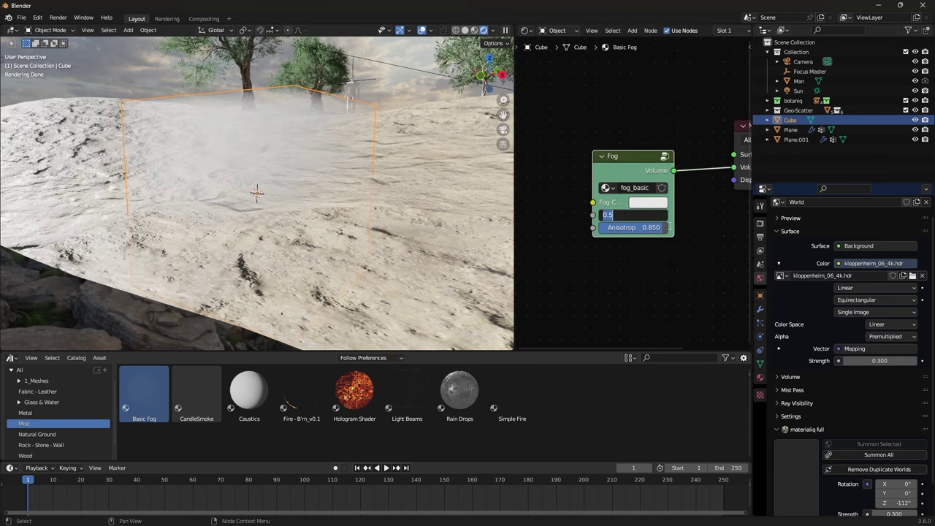
{"action": "type", "text": "0.1"}
{"action": "key", "text": "Return"}
Scale the fog cube up to enclose the terrain and trees, and adjust its size along the Z axis
{"action": "scroll", "coordinate": [478, 173], "scroll_direction": "down", "scroll_amount": 5}
{"action": "key", "text": "s"}
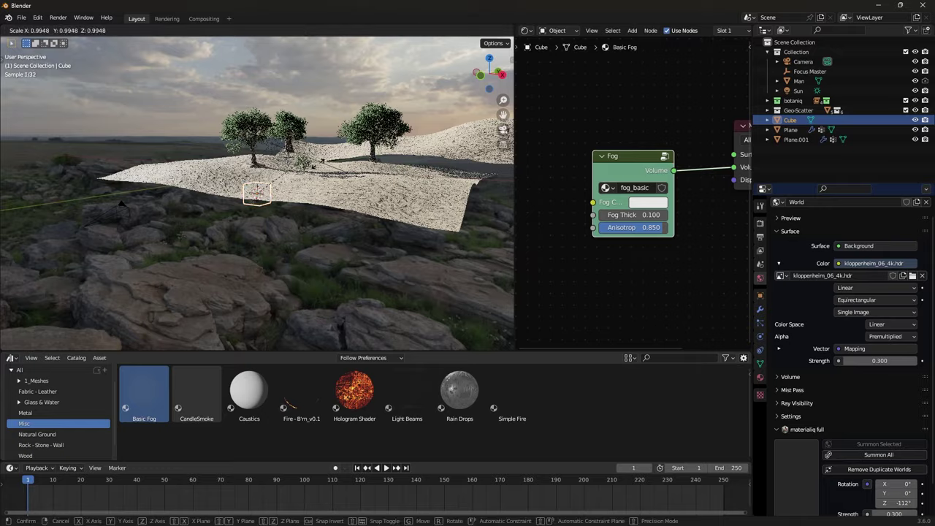
{"action": "left_click", "coordinate": [483, 156]}
{"action": "scroll", "coordinate": [482, 156], "scroll_direction": "down", "scroll_amount": 5}
{"action": "middle_click_drag", "start_coordinate": [483, 156], "coordinate": [323, 192]}
{"action": "key", "text": "s"}
{"action": "key", "text": "z"}
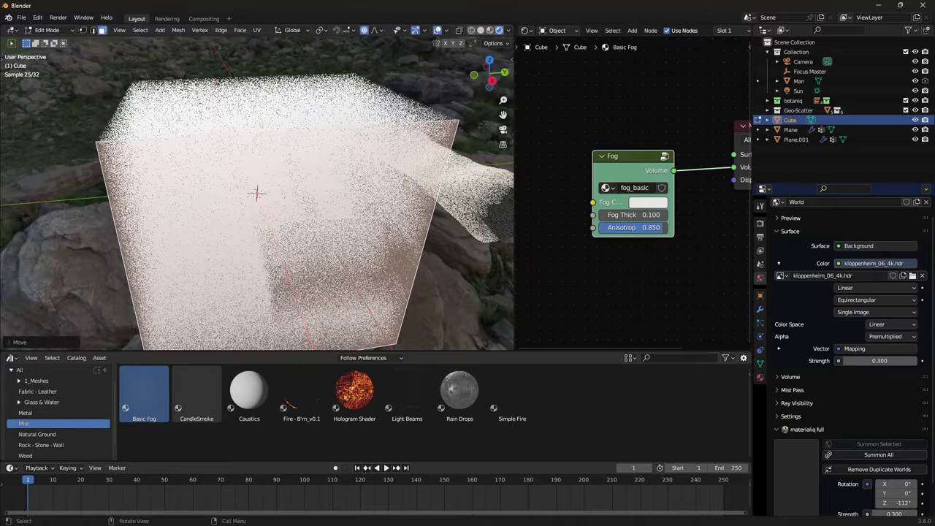
Move a side face of the fog cube about 27 m along the Y axis to extend the fog volume
{"action": "middle_click_drag", "start_coordinate": [431, 234], "coordinate": [333, 212]}
{"action": "left_click", "coordinate": [332, 219]}
{"action": "key", "text": "g"}
{"action": "key", "text": "y"}
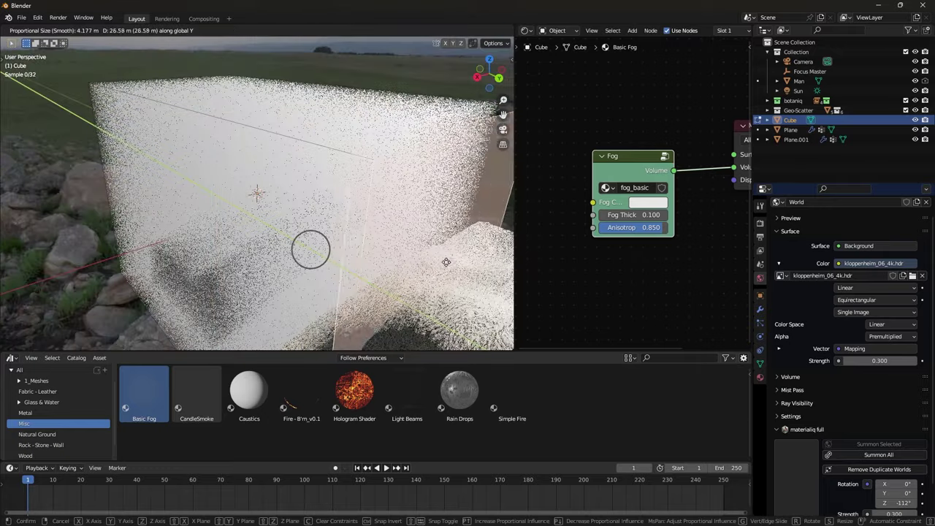
{"action": "key", "text": "Return"}
Lower the fog thickness in the cube's Fog node while viewing the scene through the camera
{"action": "key", "text": "KP_0"}
{"action": "left_click", "coordinate": [635, 215]}
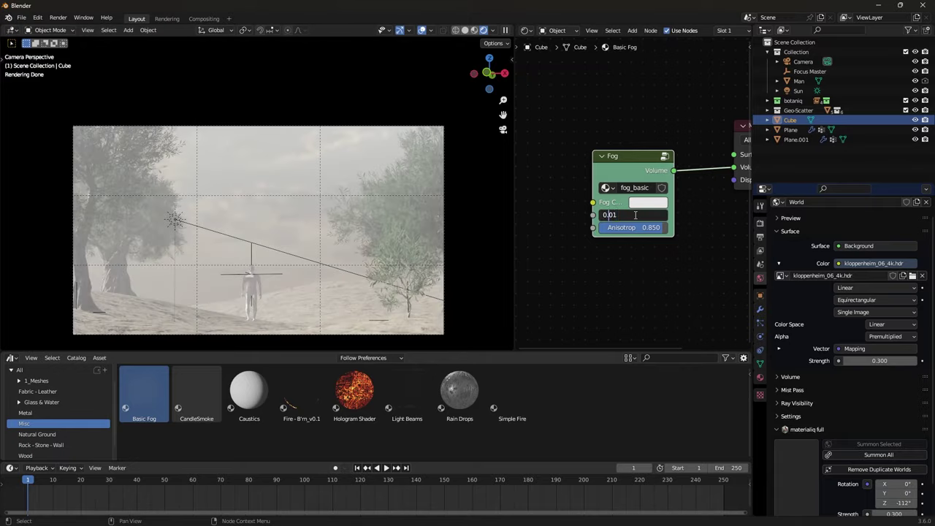
{"action": "type", "text": "0"}
{"action": "key", "text": "Return"}
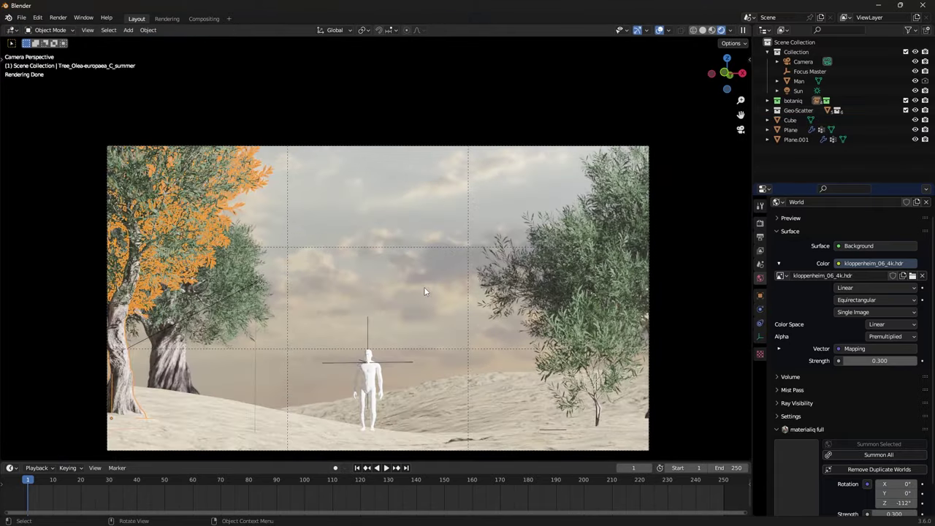
Add an enlarged plane at the front edge of the terrain, standing upright with a 90° rotation about the Y axis
{"action": "middle_click_drag", "start_coordinate": [473, 280], "coordinate": [490, 266]}
{"action": "key", "text": "shift+a"}
{"action": "left_click", "coordinate": [526, 263]}
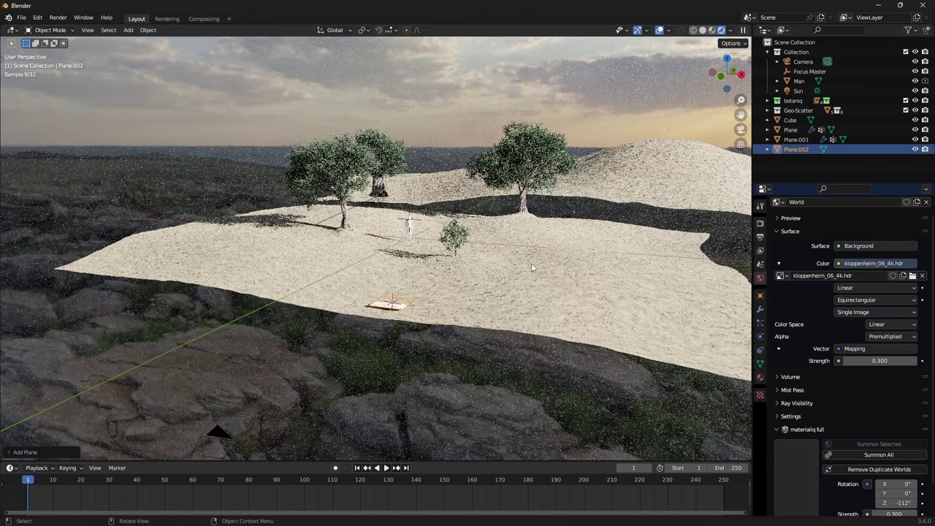
{"action": "key", "text": "r"}
{"action": "key", "text": "x"}
{"action": "type", "text": "y90"}
{"action": "key", "text": "Return"}
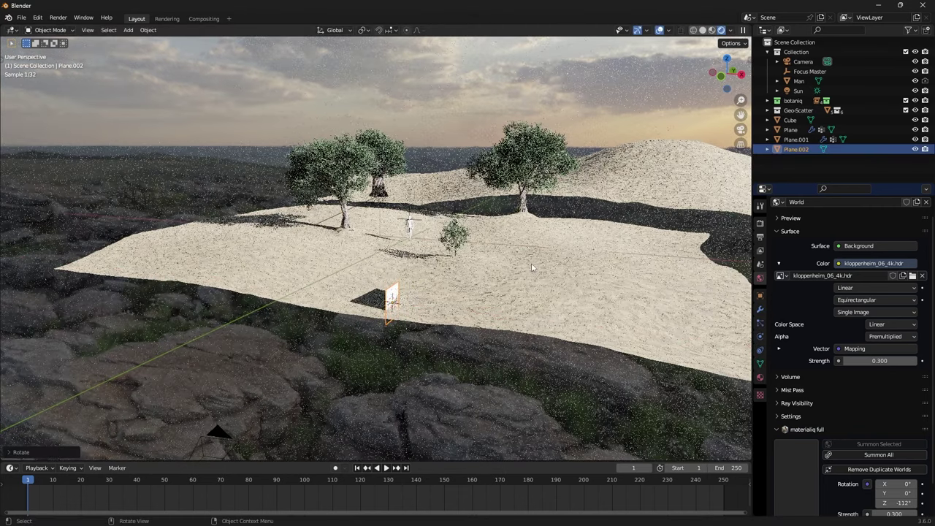
{"action": "key", "text": "s"}
{"action": "left_click", "coordinate": [144, 50]}
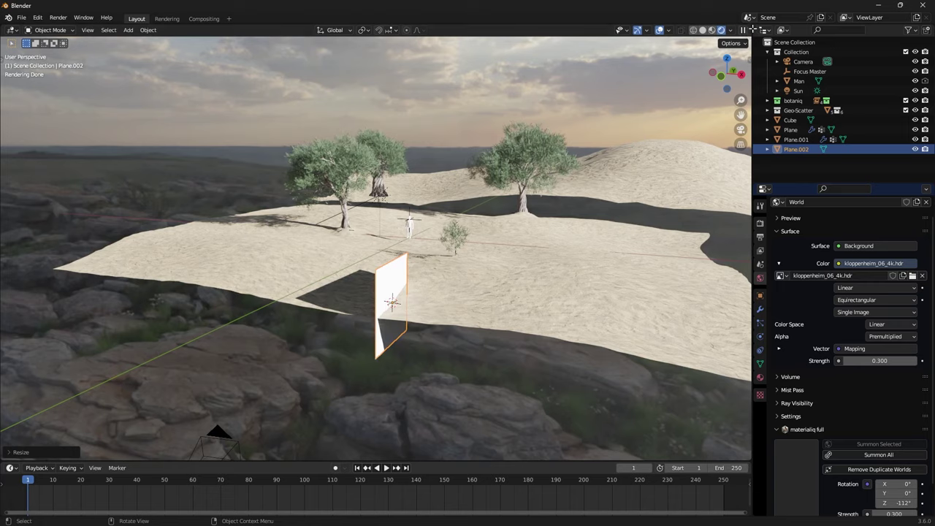
Open a Shader Editor beside the 3D viewport and create a new material for the upright plane
{"action": "left_click_drag", "start_coordinate": [752, 30], "coordinate": [522, 33]}
{"action": "left_click", "coordinate": [534, 30]}
{"action": "left_click", "coordinate": [577, 121]}
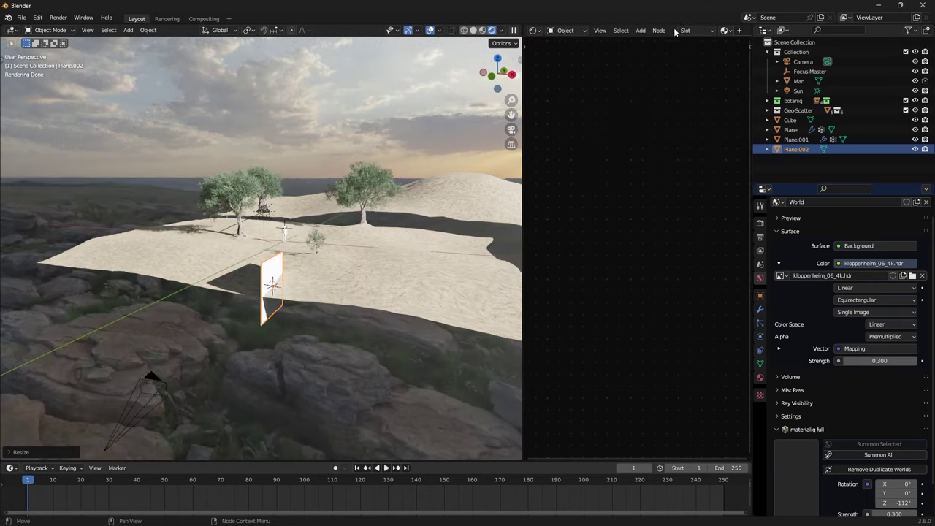
{"action": "left_click", "coordinate": [742, 32]}
Add a Noise Texture node and connect its Fac output to the Principled BSDF's Alpha input
{"action": "scroll", "coordinate": [598, 280], "scroll_direction": "up", "scroll_amount": 8}
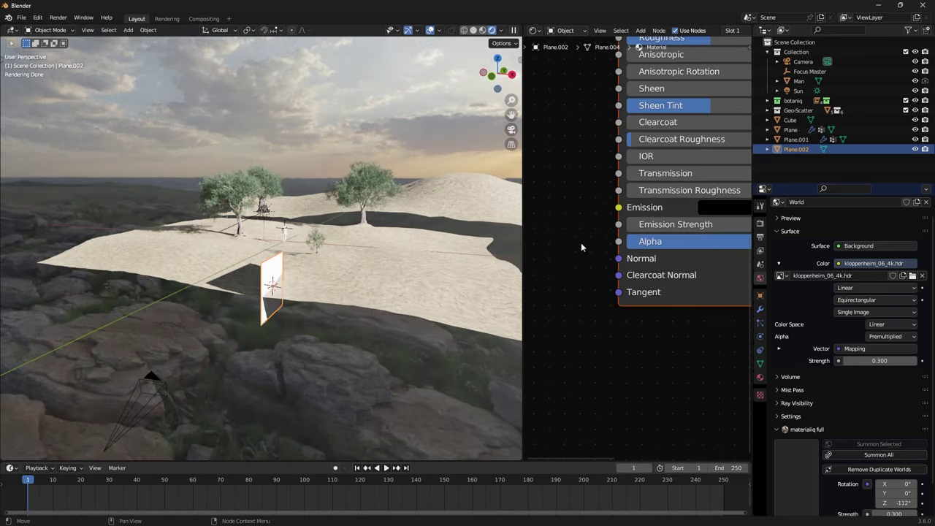
{"action": "middle_click_drag", "start_coordinate": [581, 247], "coordinate": [619, 216]}
{"action": "key", "text": "shift+a"}
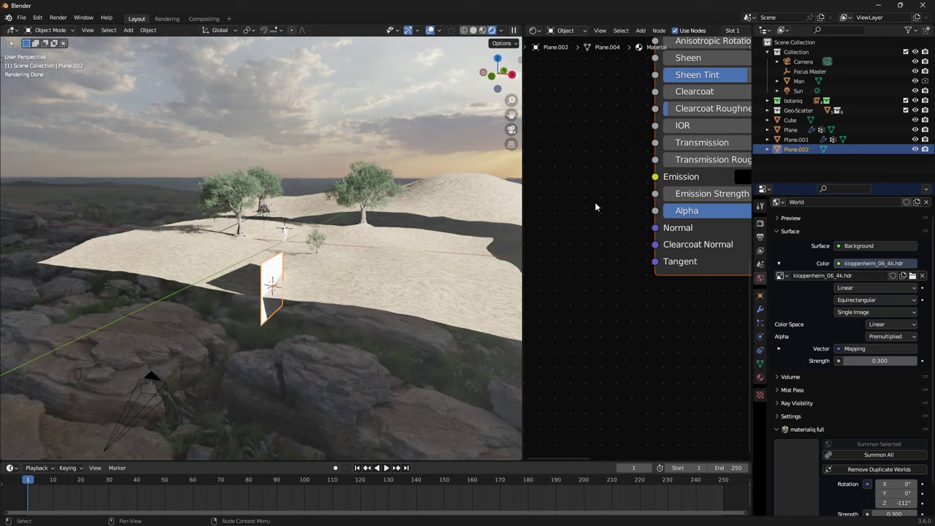
{"action": "left_click", "coordinate": [582, 220]}
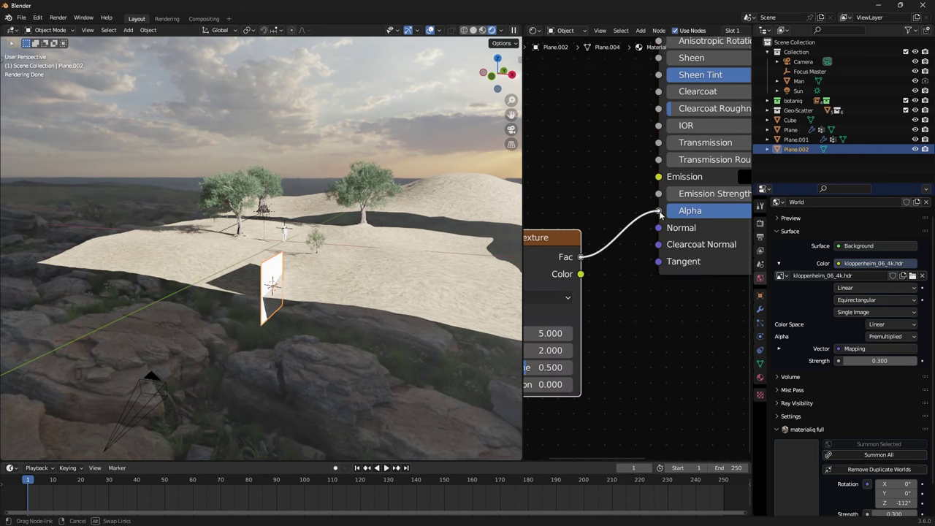
{"action": "left_click_drag", "start_coordinate": [659, 214], "coordinate": [659, 211]}
Insert a Color Ramp between the noise and Alpha, with the black stop at 0.327 and the white stop moved inward
{"action": "left_click", "coordinate": [611, 211]}
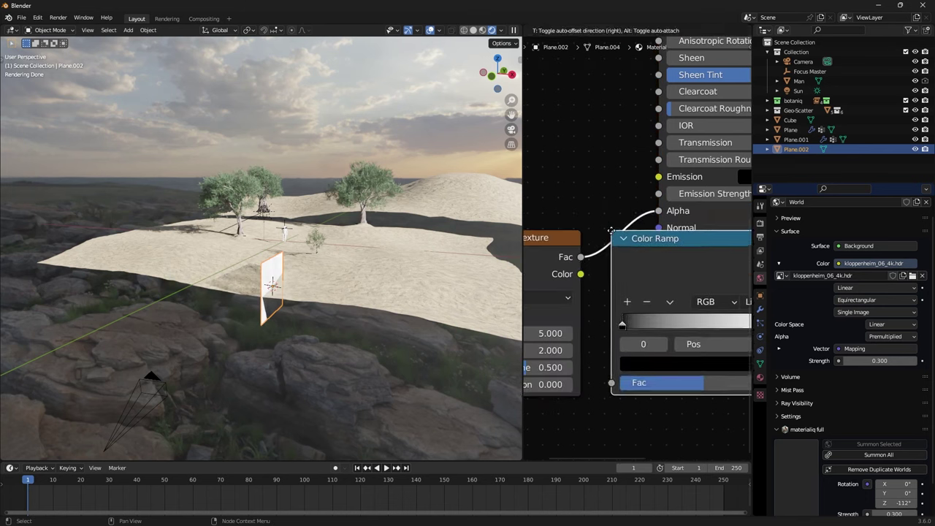
{"action": "left_click", "coordinate": [639, 210]}
{"action": "middle_click_drag", "start_coordinate": [662, 232], "coordinate": [578, 195]}
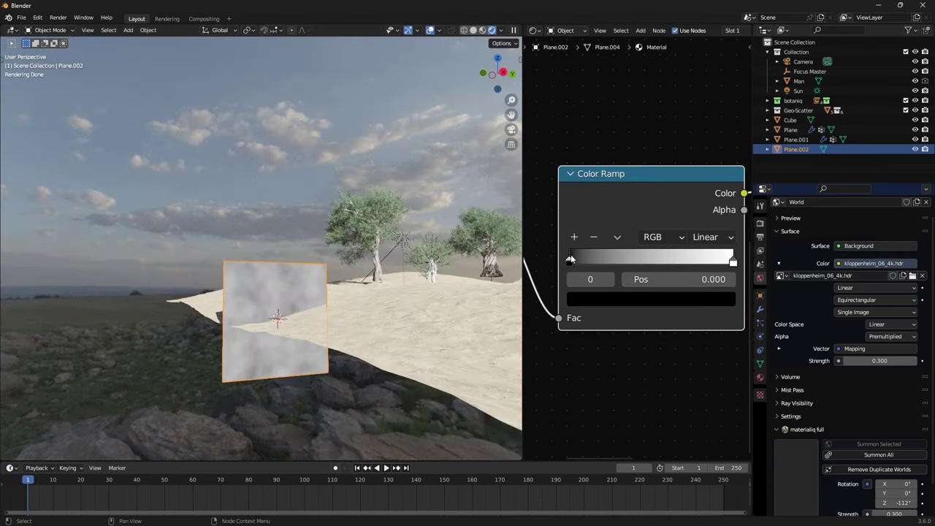
{"action": "left_click_drag", "start_coordinate": [569, 260], "coordinate": [594, 265]}
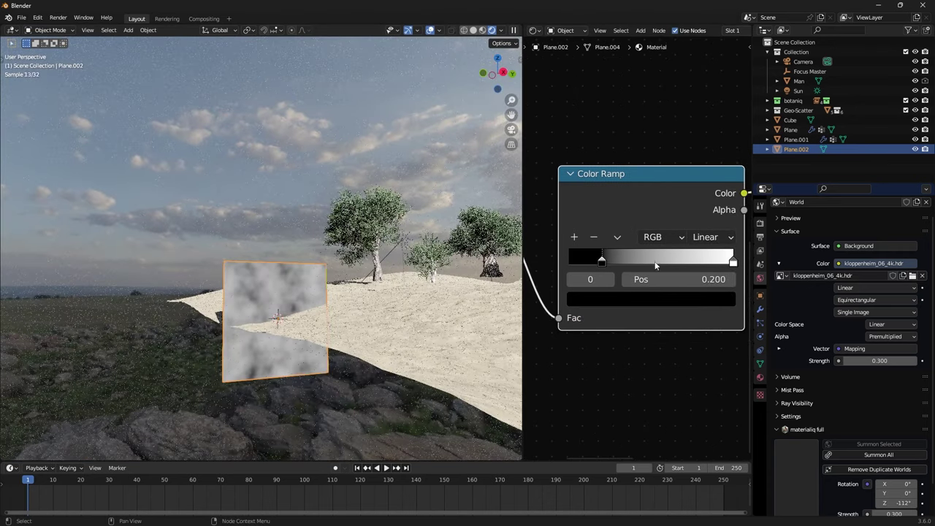
{"action": "left_click_drag", "start_coordinate": [733, 261], "coordinate": [681, 261]}
{"action": "left_click_drag", "start_coordinate": [610, 264], "coordinate": [630, 262]}
{"action": "scroll", "coordinate": [660, 193], "scroll_direction": "down", "scroll_amount": 1}
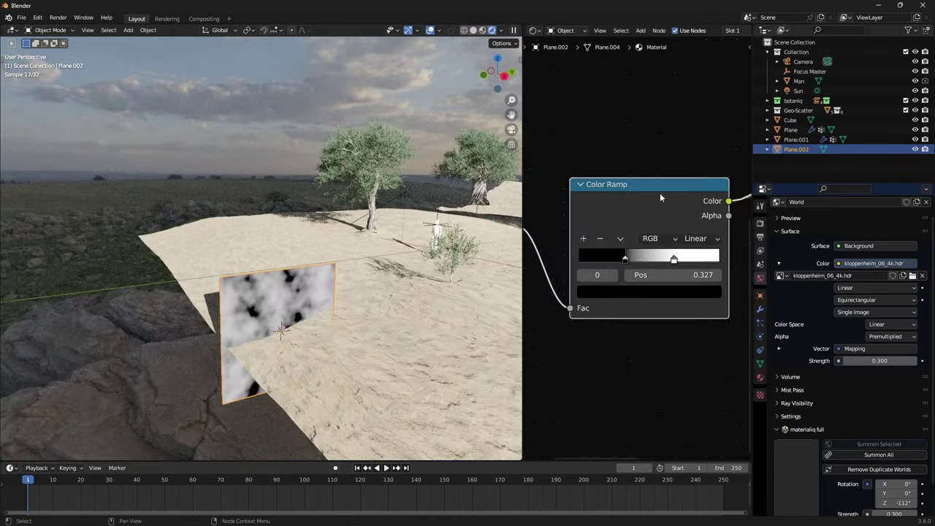
Enlarge the noise-masked plane and move it along the X axis off the side of the terrain
{"action": "scroll", "coordinate": [660, 193], "scroll_direction": "down", "scroll_amount": 2}
{"action": "middle_click_drag", "start_coordinate": [660, 193], "coordinate": [520, 251]}
{"action": "scroll", "coordinate": [261, 248], "scroll_direction": "down", "scroll_amount": 1}
{"action": "left_click", "coordinate": [630, 282], "text": "ctrl+shift"}
{"action": "key", "text": "s"}
{"action": "left_click", "coordinate": [308, 234]}
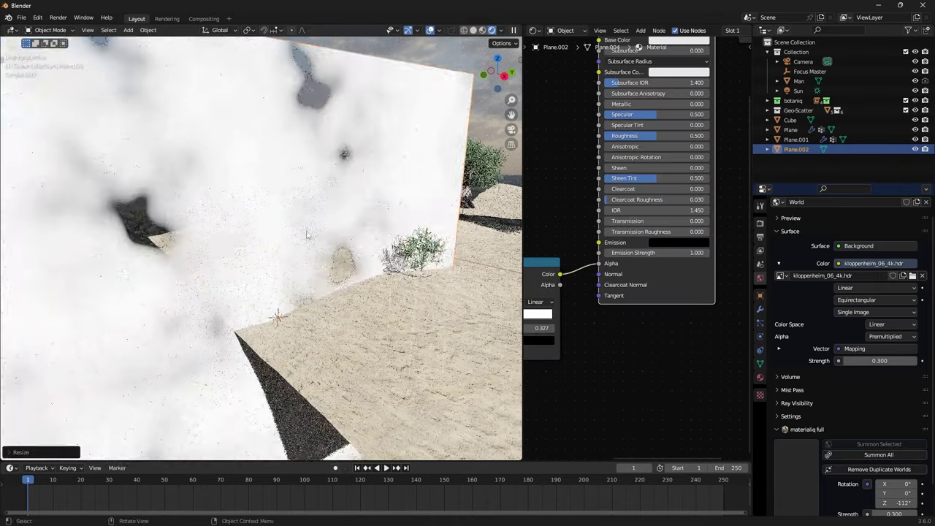
{"action": "scroll", "coordinate": [308, 234], "scroll_direction": "down", "scroll_amount": 6}
{"action": "key", "text": "g"}
{"action": "key", "text": "x"}
{"action": "left_click", "coordinate": [417, 220]}
{"action": "key", "text": "s"}
{"action": "left_click", "coordinate": [416, 184]}
Reposition the noise-masked plane beside the terrain, scale it up further and shift it along the Y axis
{"action": "middle_click_drag", "start_coordinate": [416, 184], "coordinate": [314, 219]}
{"action": "key", "text": "g"}
{"action": "left_click", "coordinate": [411, 284]}
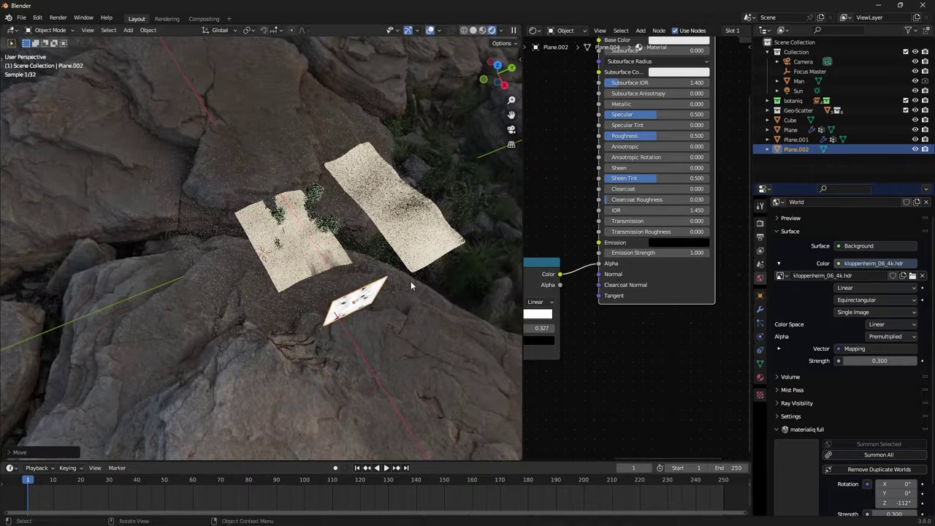
{"action": "key", "text": "s"}
{"action": "left_click", "coordinate": [45, 264]}
{"action": "key", "text": "g"}
{"action": "key", "text": "y"}
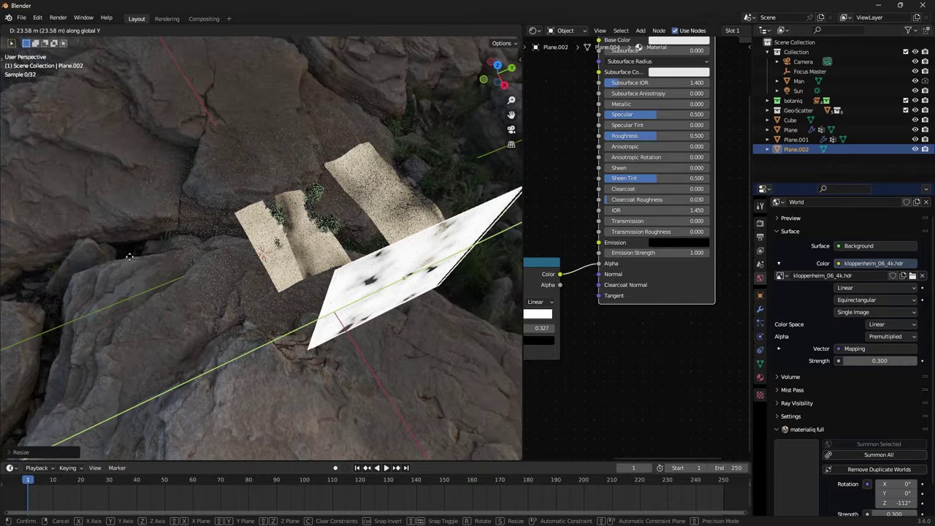
{"action": "left_click", "coordinate": [106, 268]}
Stretch the noise-masked plane along the Y axis and adjust its height along the Z axis
{"action": "key", "text": "s"}
{"action": "key", "text": "x"}
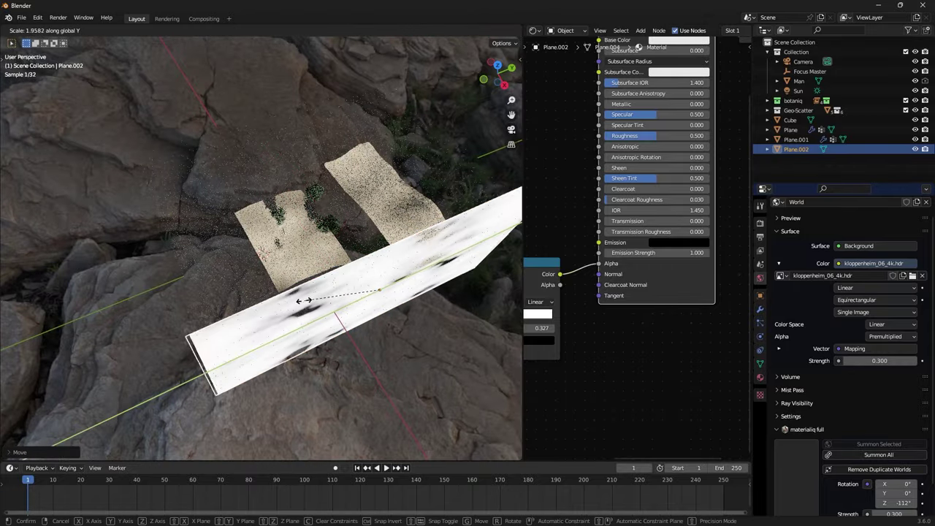
{"action": "left_click", "coordinate": [321, 298]}
{"action": "middle_click_drag", "start_coordinate": [322, 298], "coordinate": [444, 217]}
{"action": "key", "text": "g"}
{"action": "key", "text": "z"}
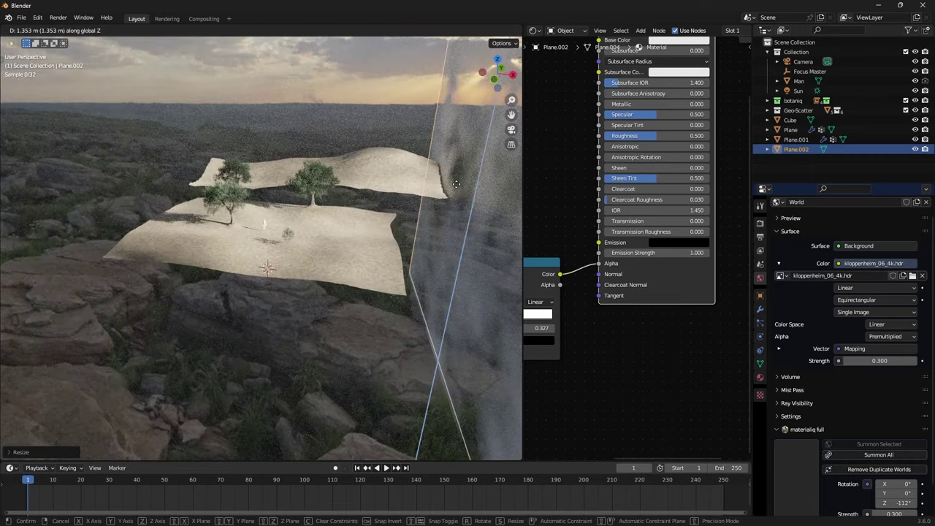
{"action": "left_click", "coordinate": [426, 177]}
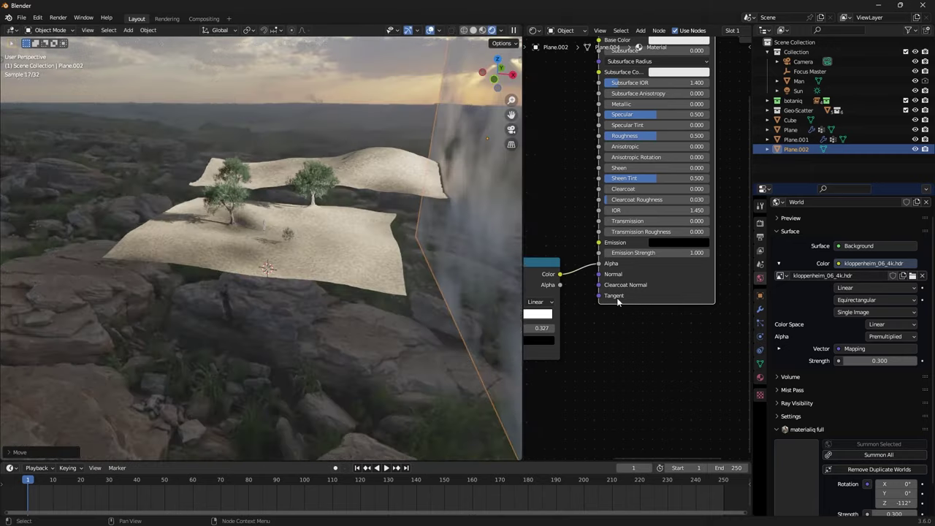
Shift both Color Ramp stops toward the black end to adjust the plane's transparency mask
{"action": "middle_click_drag", "start_coordinate": [617, 311], "coordinate": [703, 239]}
{"action": "scroll", "coordinate": [615, 283], "scroll_direction": "up", "scroll_amount": 5}
{"action": "left_click_drag", "start_coordinate": [556, 219], "coordinate": [543, 221]}
{"action": "mouse_move", "coordinate": [606, 220]}
{"action": "left_mouse_down"}
{"action": "mouse_move", "coordinate": [588, 218]}
{"action": "mouse_move", "coordinate": [597, 218]}
{"action": "left_mouse_up"}
Feed the Noise Texture's Vector input from a Mapping node and set the noise scale to 6.4
{"action": "middle_click_drag", "start_coordinate": [597, 218], "coordinate": [681, 212]}
{"action": "scroll", "coordinate": [681, 212], "scroll_direction": "down", "scroll_amount": 4}
{"action": "left_click_drag", "start_coordinate": [543, 244], "coordinate": [569, 241]}
{"action": "middle_click_drag", "start_coordinate": [690, 251], "coordinate": [648, 244]}
{"action": "scroll", "coordinate": [647, 245], "scroll_direction": "up", "scroll_amount": 5}
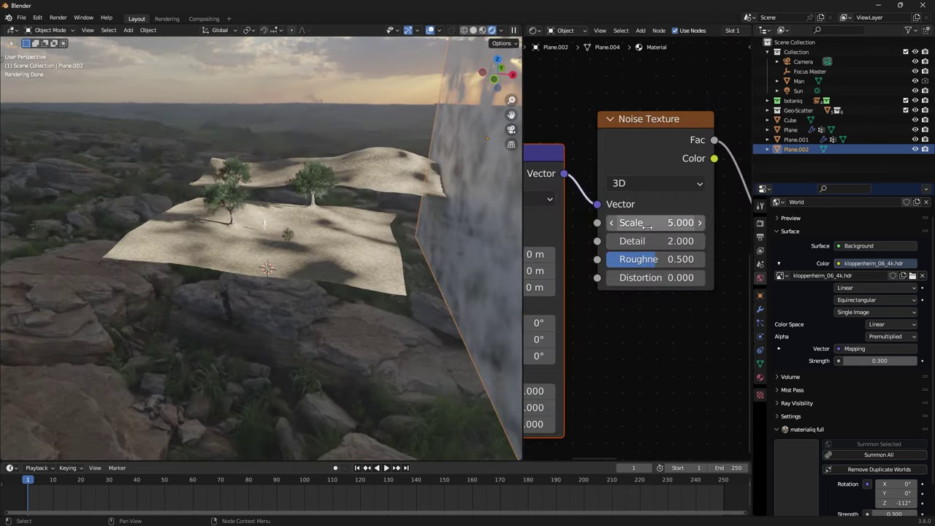
{"action": "left_click_drag", "start_coordinate": [649, 223], "coordinate": [680, 223]}
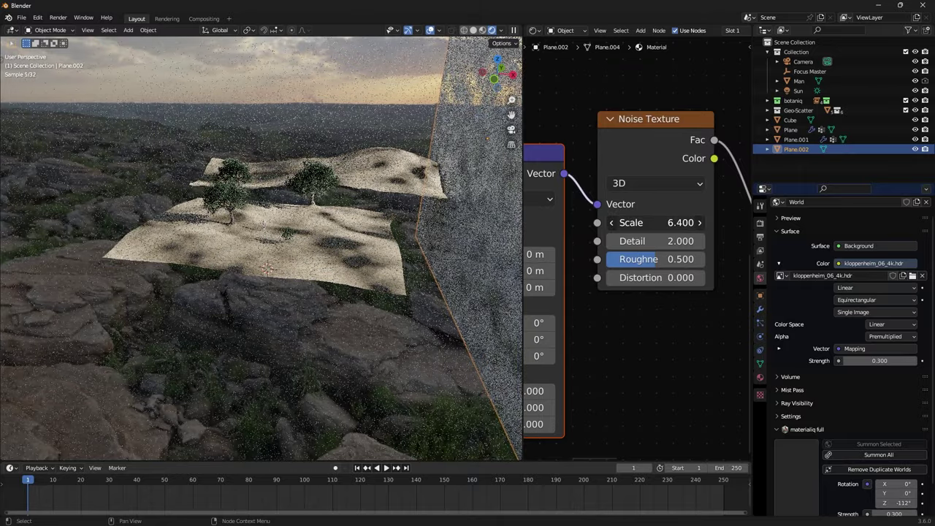
Set the fog thickness in the cube's Fog node to 0.01 and inspect the light rays among the trees
{"action": "key", "text": "KP_0"}
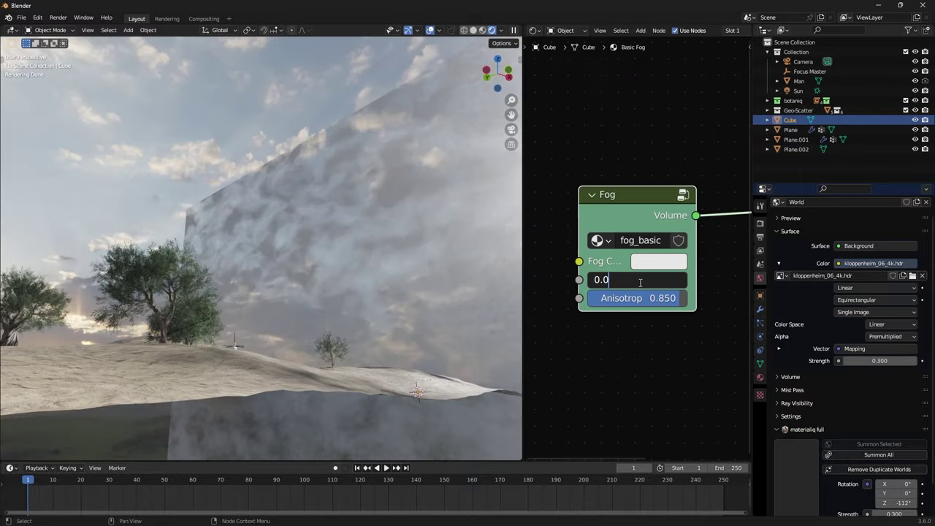
{"action": "middle_click_drag", "start_coordinate": [423, 256], "coordinate": [338, 339]}
{"action": "left_click", "coordinate": [329, 346]}
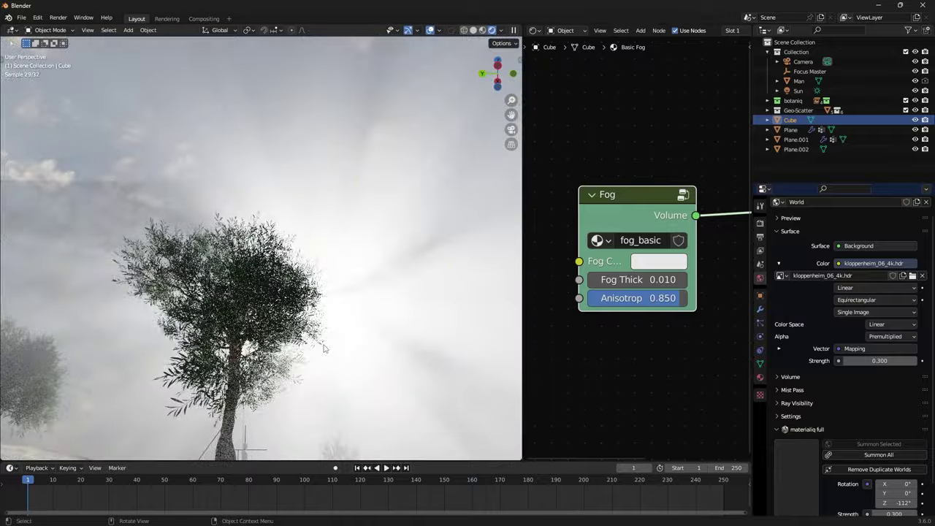
{"action": "middle_click_drag", "start_coordinate": [314, 296], "coordinate": [219, 341]}
{"action": "scroll", "coordinate": [219, 341], "scroll_direction": "down", "scroll_amount": 4}
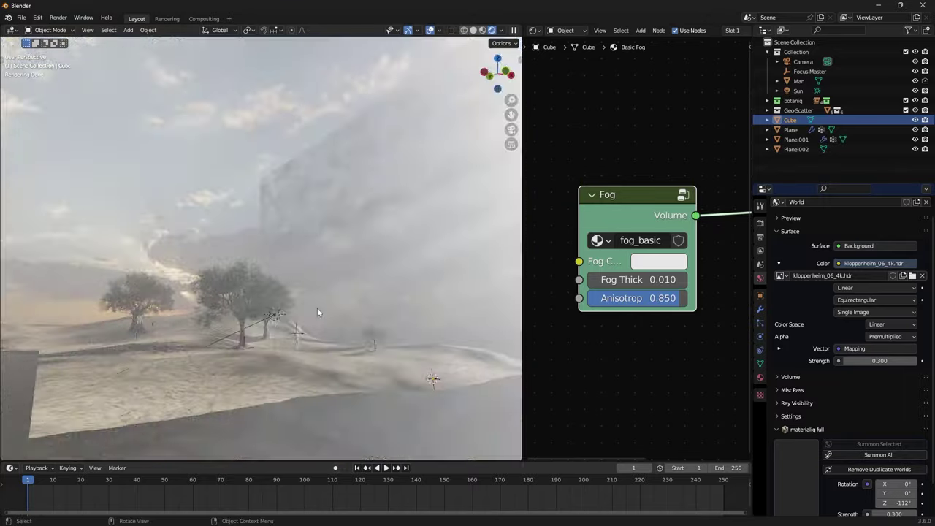
{"action": "key", "text": "KP_0"}
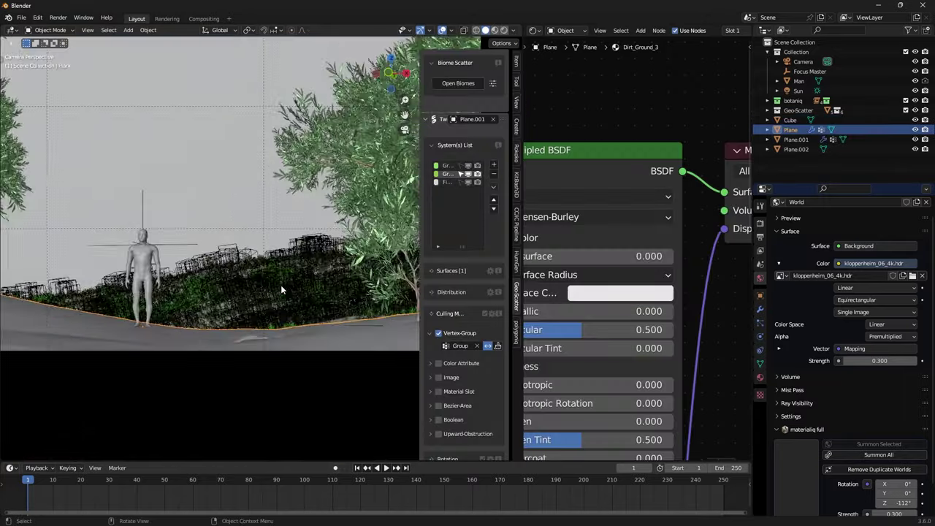
Set the wind Waves of the third Geo-Scatter system to speed 0.184 and strength 0.052
{"action": "scroll", "coordinate": [281, 289], "scroll_direction": "up", "scroll_amount": 2}
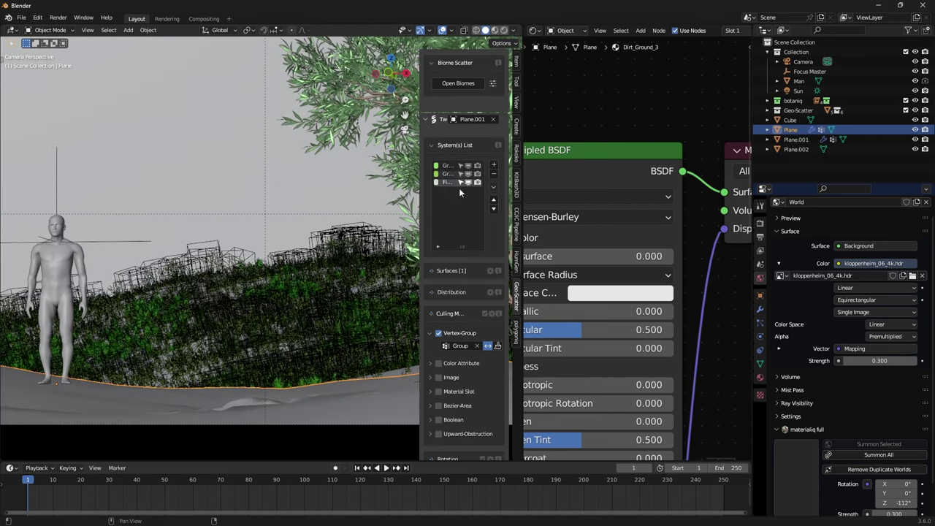
{"action": "left_click", "coordinate": [447, 357]}
{"action": "left_click_drag", "start_coordinate": [476, 358], "coordinate": [420, 358]}
{"action": "left_click_drag", "start_coordinate": [476, 350], "coordinate": [453, 349]}
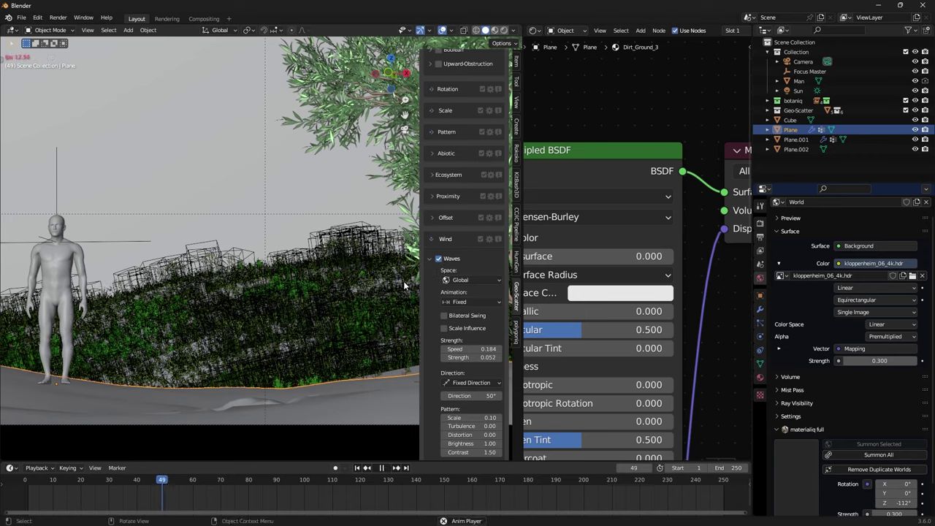
Convert the Tree_Olea-europaea_A_summer olive tree to an editable object with botaniq
{"action": "scroll", "coordinate": [467, 219], "scroll_direction": "up", "scroll_amount": 10}
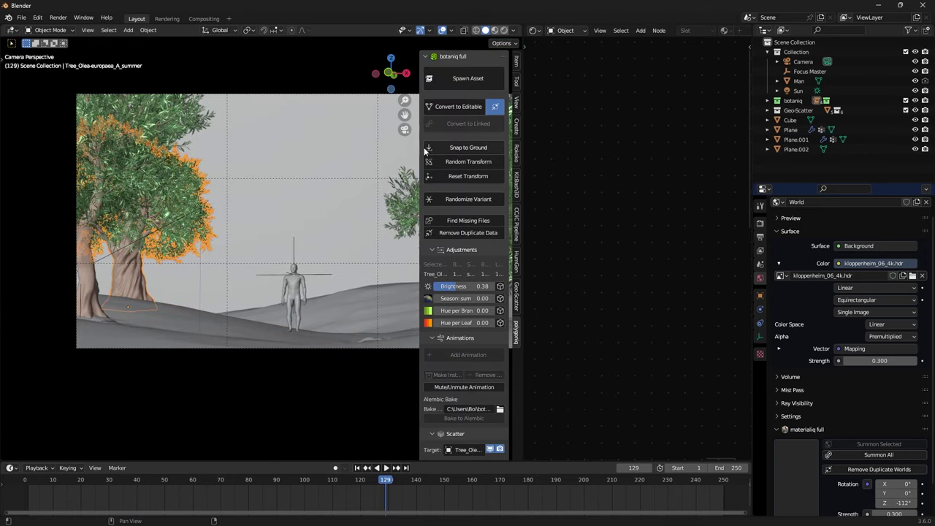
{"action": "scroll", "coordinate": [475, 197], "scroll_direction": "down", "scroll_amount": 6}
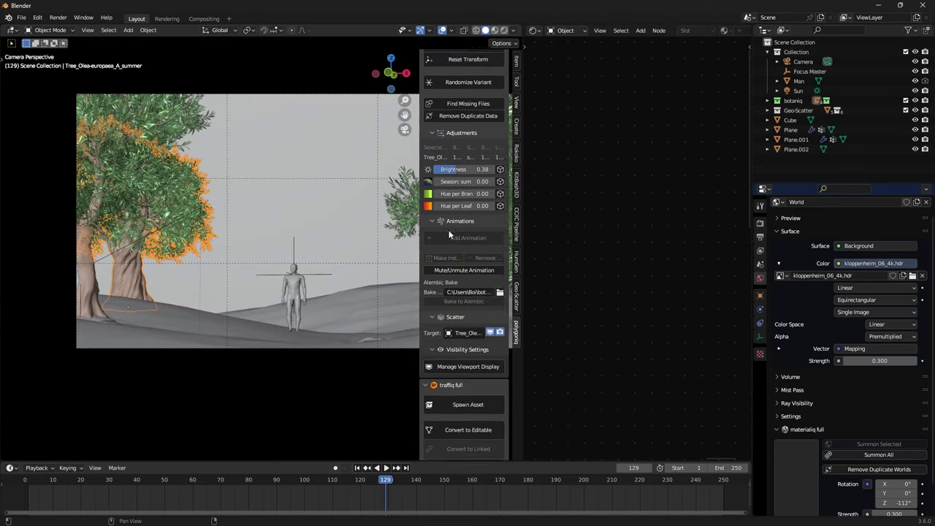
{"action": "scroll", "coordinate": [445, 235], "scroll_direction": "up", "scroll_amount": 3}
{"action": "scroll", "coordinate": [444, 236], "scroll_direction": "up", "scroll_amount": 3}
{"action": "left_click", "coordinate": [462, 107]}
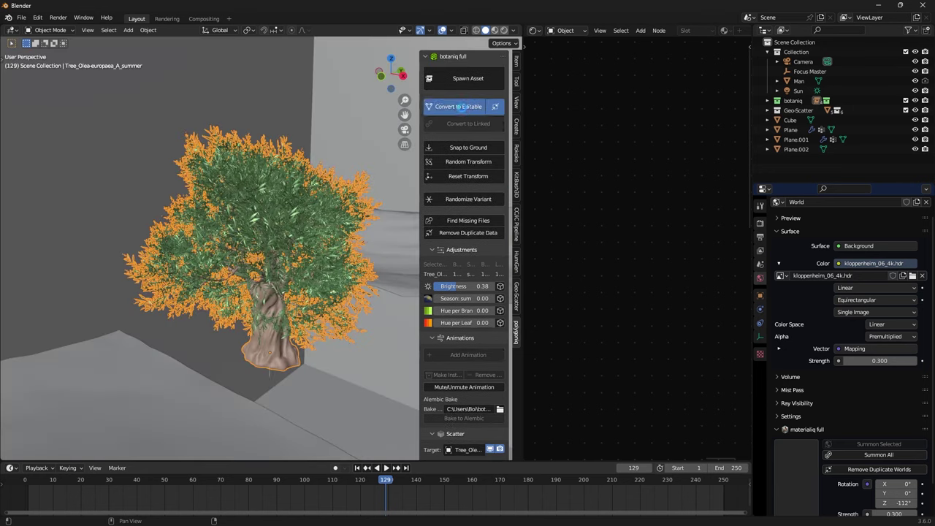
Add a Wind-Best-Fit animation to the editable olive tree
{"action": "left_click", "coordinate": [455, 357]}
{"action": "left_click", "coordinate": [457, 374]}
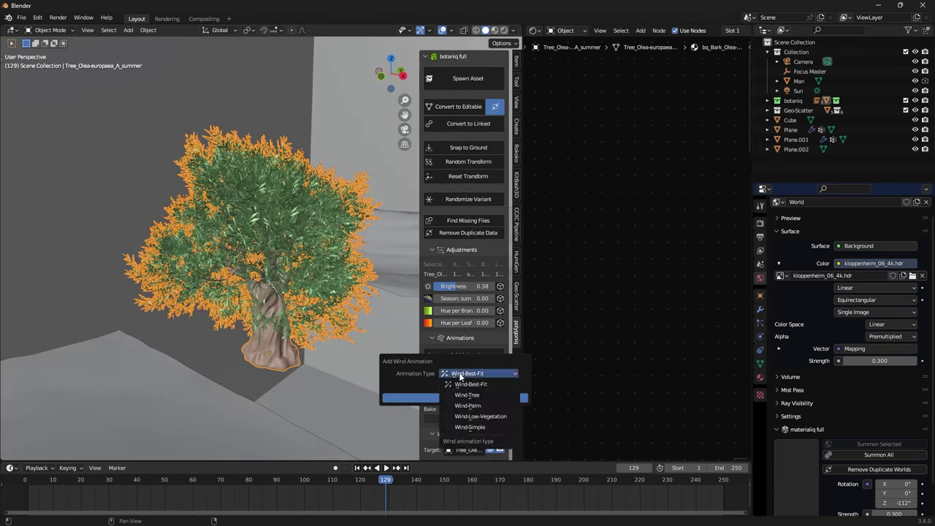
{"action": "left_click", "coordinate": [461, 376]}
{"action": "left_click", "coordinate": [458, 396]}
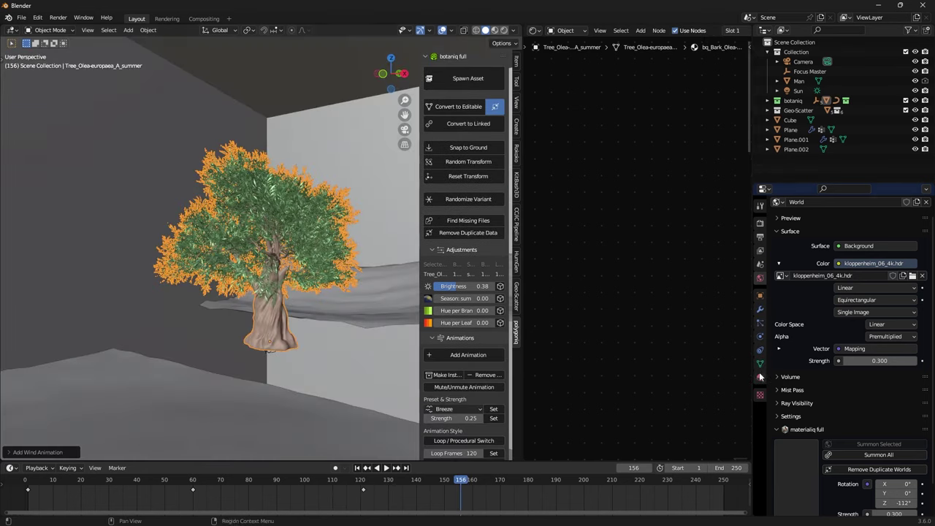
Set the olive tree's wind animation strength to 0.13, apply it and preview the motion
{"action": "scroll", "coordinate": [460, 307], "scroll_direction": "down", "scroll_amount": 3}
{"action": "double_click", "coordinate": [456, 341]}
{"action": "type", "text": "0.2"}
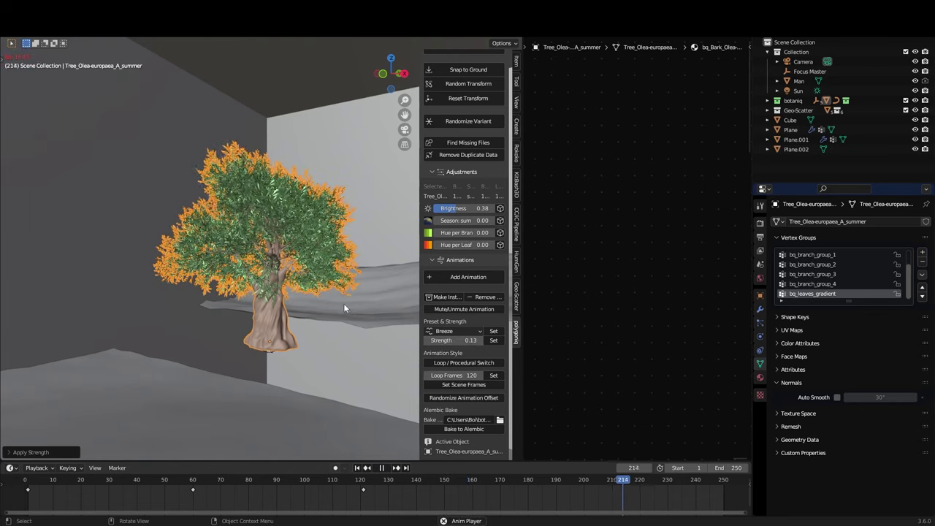
{"action": "left_click", "coordinate": [433, 350]}
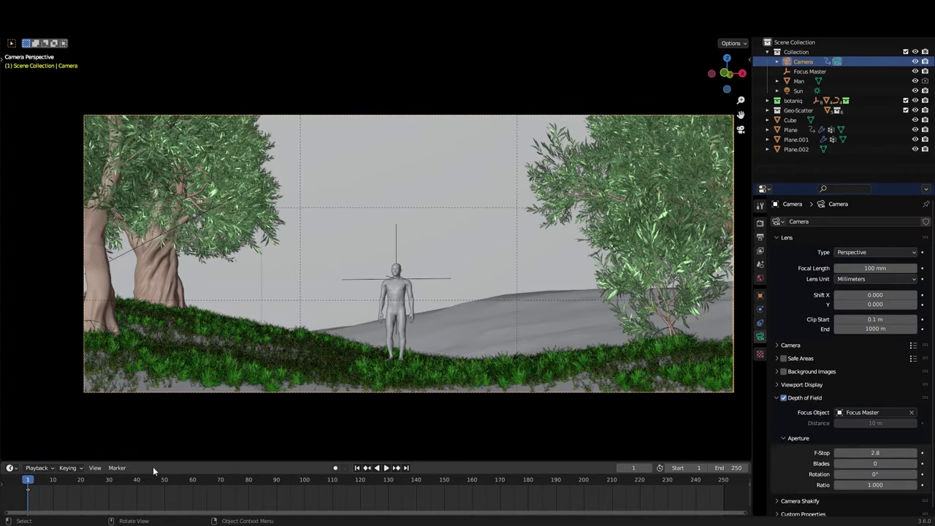
Display the timeline in seconds and animate the camera by walking it to a new framing at frame 60
{"action": "key", "text": "ctrl+t"}
{"action": "left_click", "coordinate": [193, 481]}
{"action": "key", "text": "shift+grave"}
{"action": "key", "text": "w"}
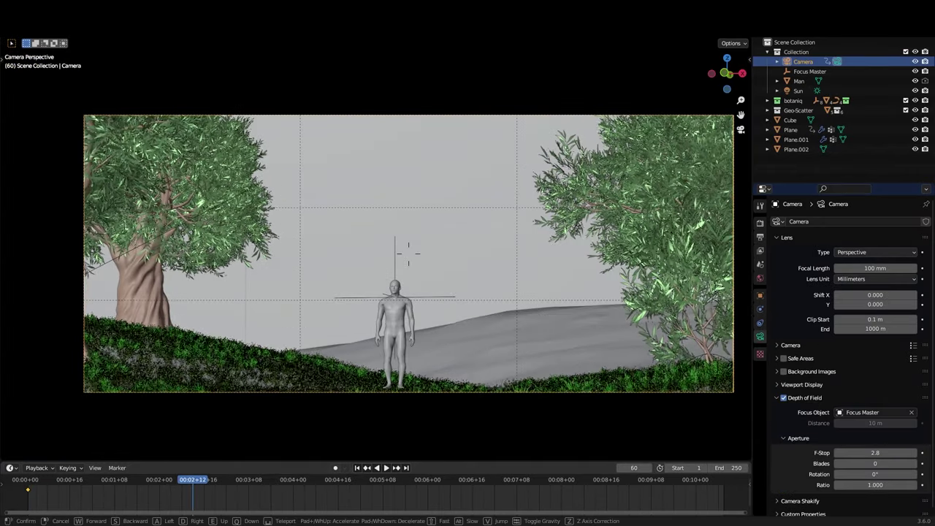
{"action": "left_click", "coordinate": [408, 254]}
{"action": "key", "text": "space"}
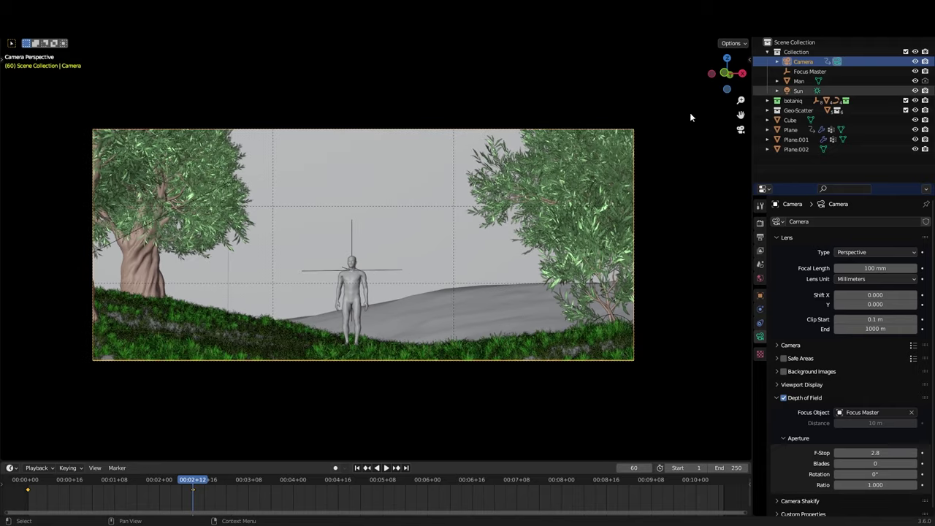
Duplicate the camera and bind the original to a marker at frame 1 and the duplicate at frame 60
{"action": "key", "text": "shift+d"}
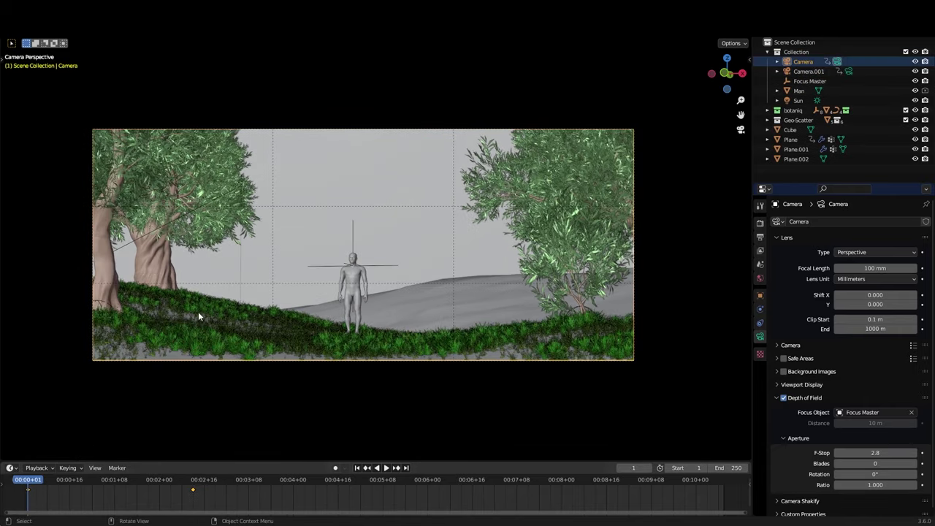
{"action": "key", "text": "ctrl+b"}
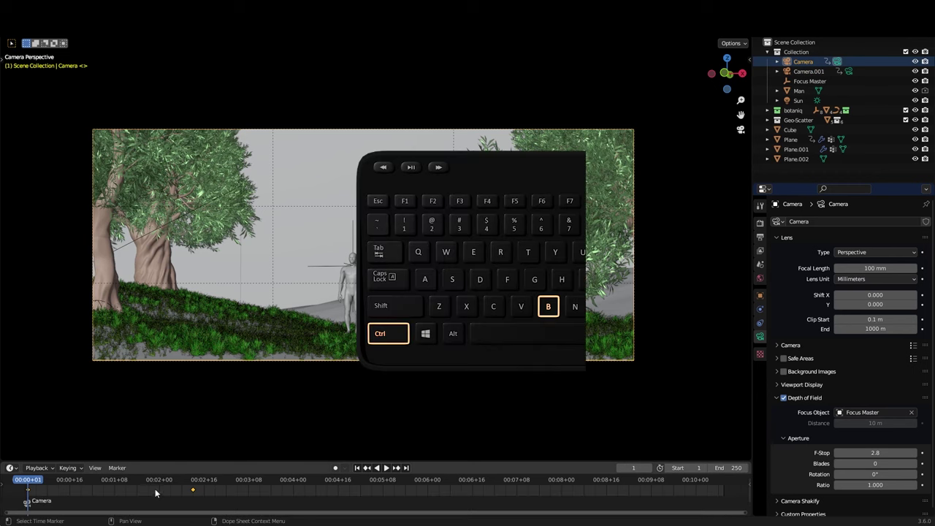
{"action": "key", "text": "Up"}
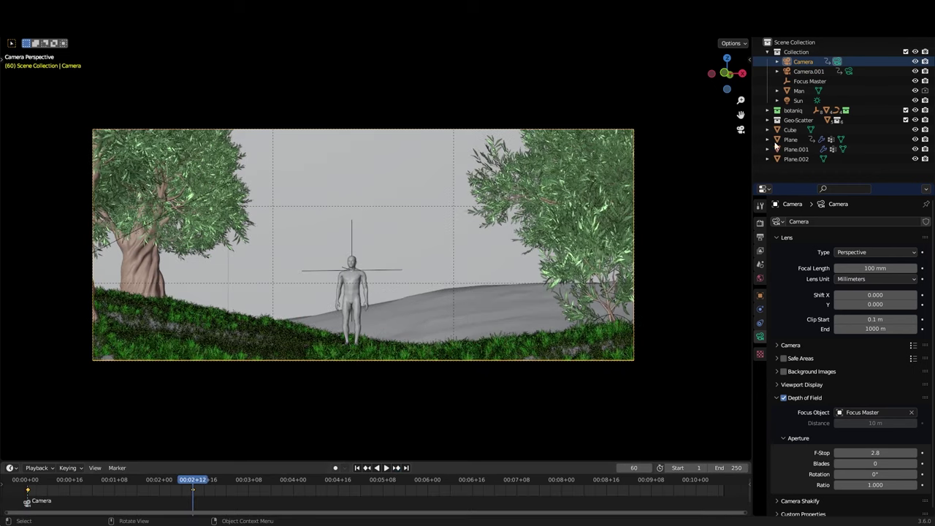
{"action": "key", "text": "ctrl+b"}
{"action": "left_click", "coordinate": [216, 493]}
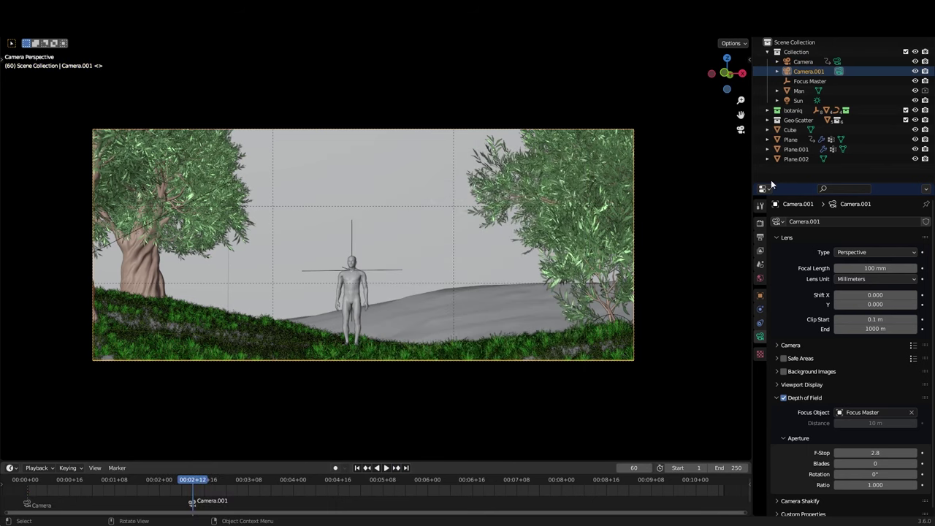
Reframe Camera.001 at frame 60 with a low view, the man left of centre and the small tree on the right
{"action": "key", "text": "shift+grave"}
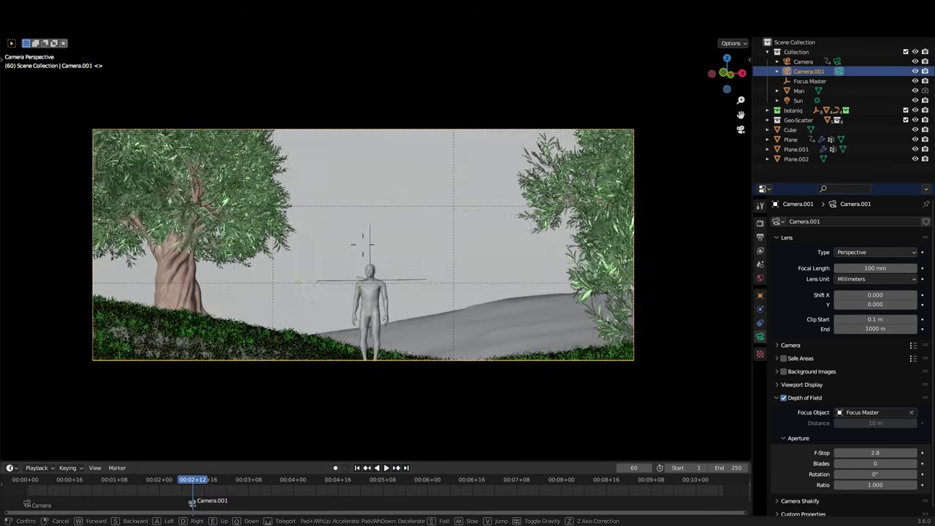
{"action": "key", "text": "q"}
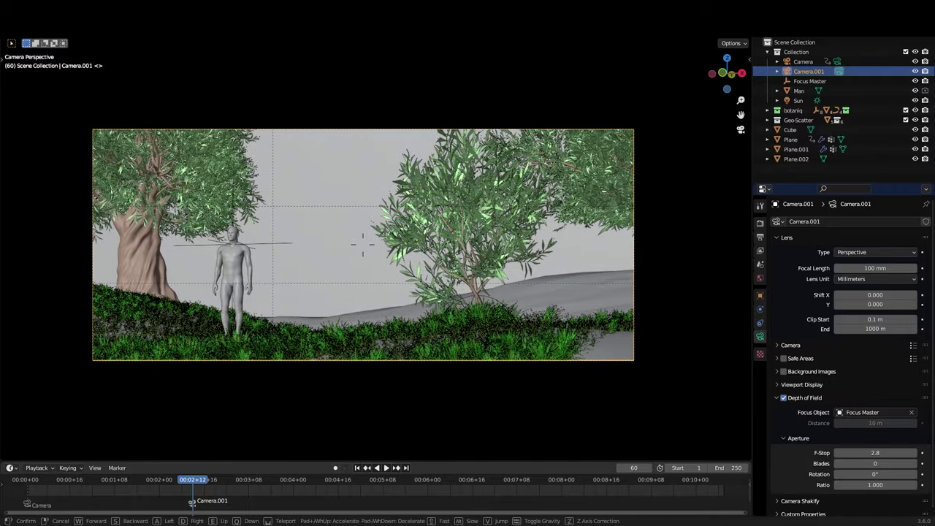
{"action": "left_click", "coordinate": [363, 244]}
Set the scene's end frame to 96 and walk Camera.001 to an end pose at that frame
{"action": "left_click", "coordinate": [760, 295]}
{"action": "key", "text": "ctrl+End"}
{"action": "key", "text": "shift+grave"}
{"action": "key", "text": "w"}
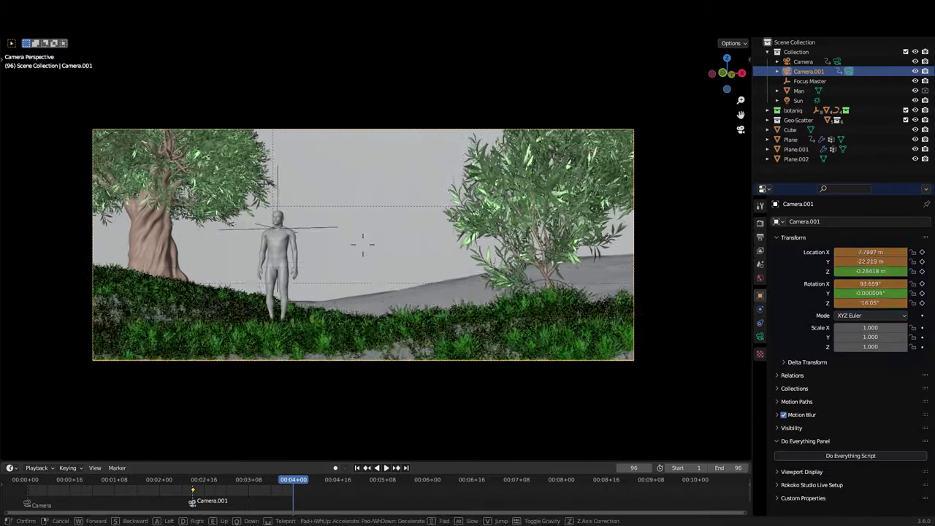
{"action": "left_click", "coordinate": [606, 225]}
{"action": "key", "text": "n"}
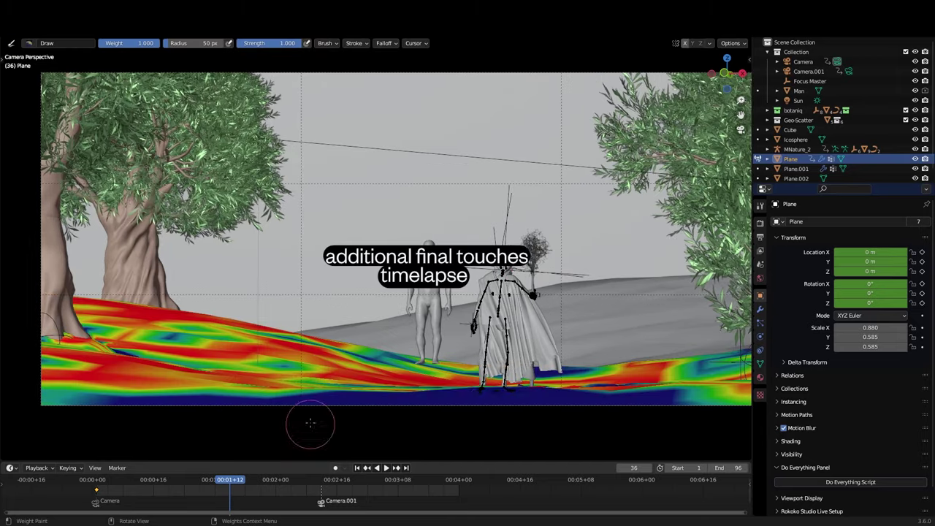
Go to frame 69, leave weight painting of the ground plane and hide the fog cube in the viewport
{"action": "left_click_drag", "start_coordinate": [235, 488], "coordinate": [356, 488]}
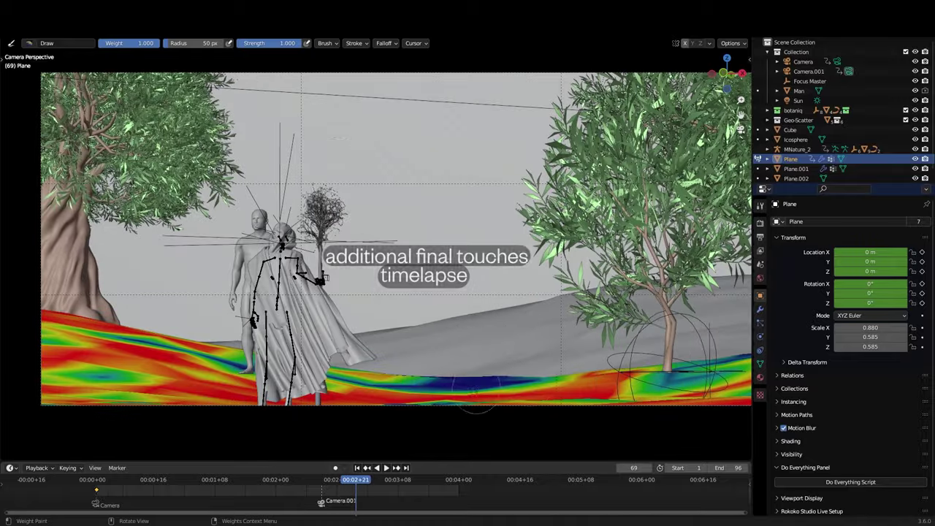
{"action": "key", "text": "ctrl+Tab"}
{"action": "left_click", "coordinate": [526, 301]}
{"action": "key", "text": "KP_0"}
{"action": "left_click", "coordinate": [514, 203]}
{"action": "key", "text": "h"}
Duplicate the background terrain farther back, mirror the copy with an X scale of -1 and shift it along X
{"action": "middle_click_drag", "start_coordinate": [513, 202], "coordinate": [532, 192]}
{"action": "left_click", "coordinate": [533, 192]}
{"action": "key", "text": "shift+d"}
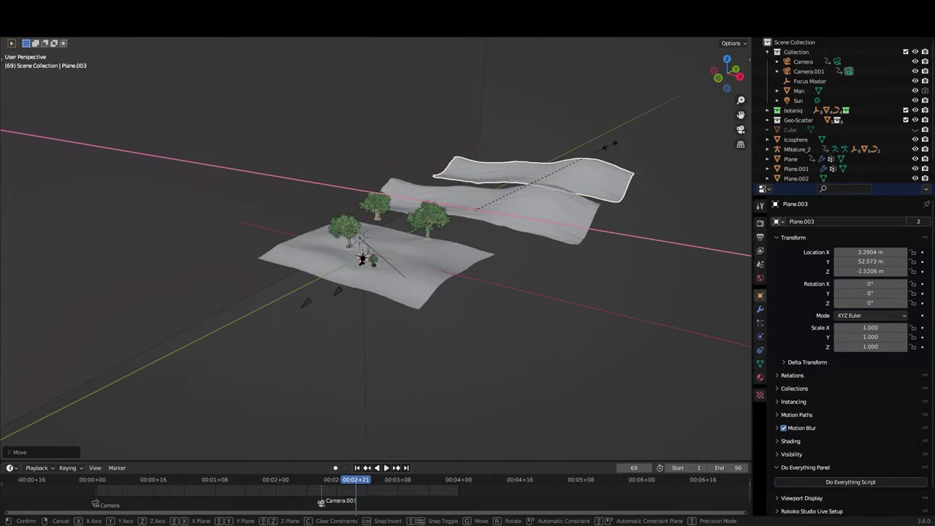
{"action": "type", "text": "-1"}
{"action": "key", "text": "Return"}
{"action": "key", "text": "KP_0"}
{"action": "key", "text": "g"}
{"action": "key", "text": "x"}
{"action": "left_click", "coordinate": [506, 266]}
Enable camera ray visibility for the mirrored terrain copy and scatter the Wild Natural Field 03 biome on it
{"action": "left_click", "coordinate": [307, 165]}
{"action": "scroll", "coordinate": [799, 424], "scroll_direction": "down", "scroll_amount": 2}
{"action": "left_click", "coordinate": [798, 425]}
{"action": "scroll", "coordinate": [804, 423], "scroll_direction": "down", "scroll_amount": 5}
{"action": "left_click", "coordinate": [844, 381]}
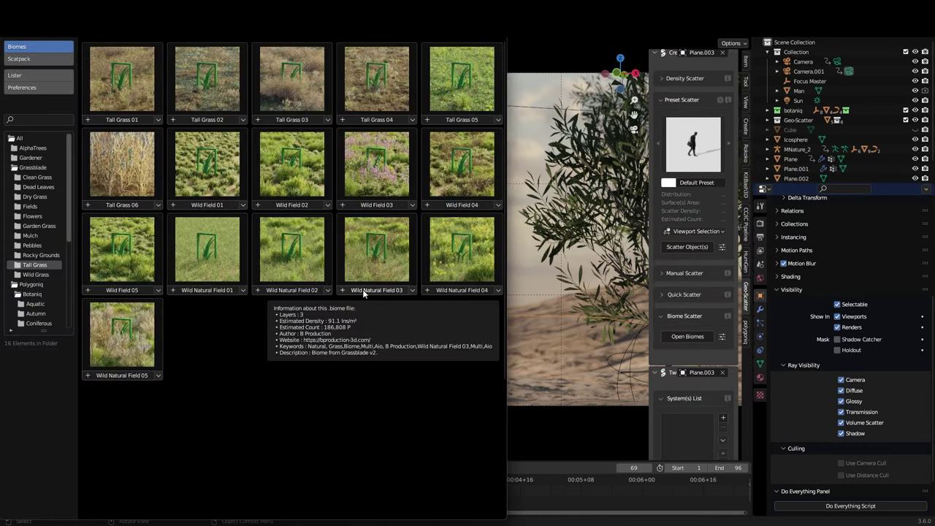
{"action": "left_click", "coordinate": [362, 290]}
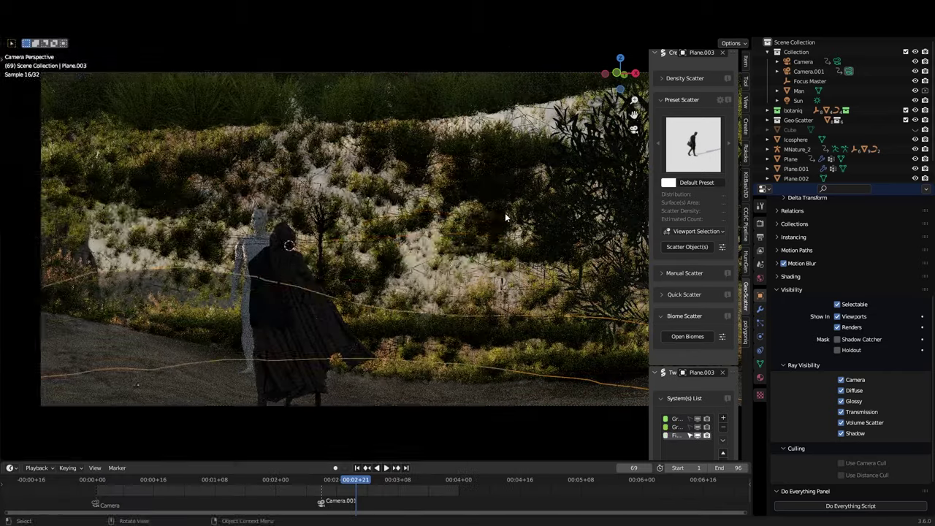
Switch the viewport to solid shading and inspect where the biome is scattered relative to the terrain planes
{"action": "mouse_move", "coordinate": [507, 217]}
{"action": "middle_mouse_down"}
{"action": "mouse_move", "coordinate": [465, 270]}
{"action": "mouse_move", "coordinate": [390, 292]}
{"action": "middle_mouse_up"}
{"action": "key", "text": "z"}
{"action": "left_click", "coordinate": [554, 304]}
{"action": "scroll", "coordinate": [477, 266], "scroll_direction": "down", "scroll_amount": 7}
{"action": "middle_click_drag", "start_coordinate": [480, 265], "coordinate": [504, 259]}
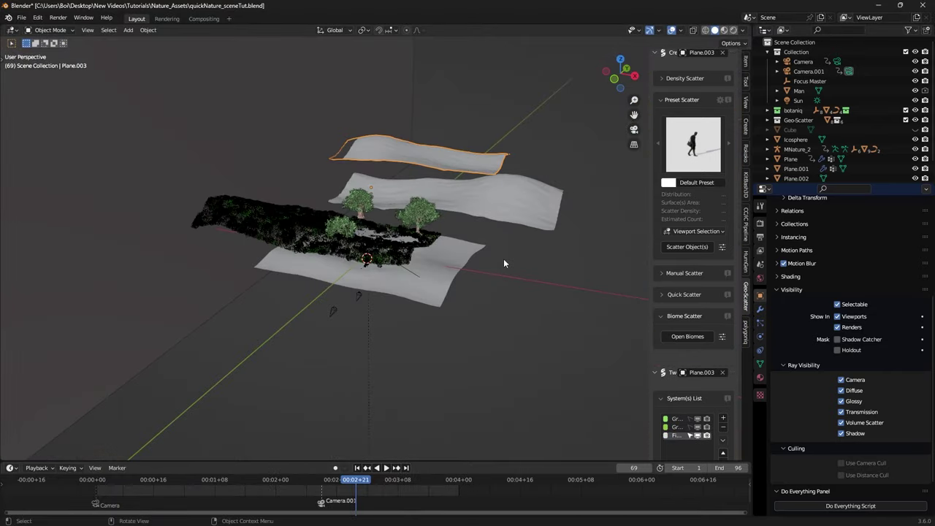
Try deleting the mirrored terrain copy, and undo the deletion
{"action": "key", "text": "x"}
{"action": "left_click", "coordinate": [487, 262]}
{"action": "left_click", "coordinate": [291, 213]}
{"action": "middle_click_drag", "start_coordinate": [348, 261], "coordinate": [348, 244]}
{"action": "key", "text": "ctrl+z"}
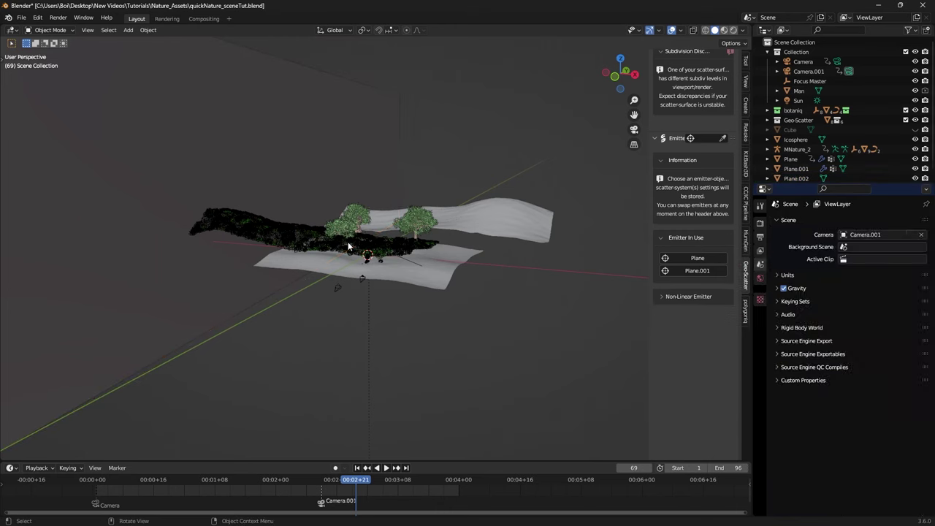
{"action": "key", "text": "ctrl+z"}
Delete the mirrored terrain copy and toggle the viewport display of the original background terrain's scatter systems
{"action": "scroll", "coordinate": [349, 244], "scroll_direction": "down", "scroll_amount": 2}
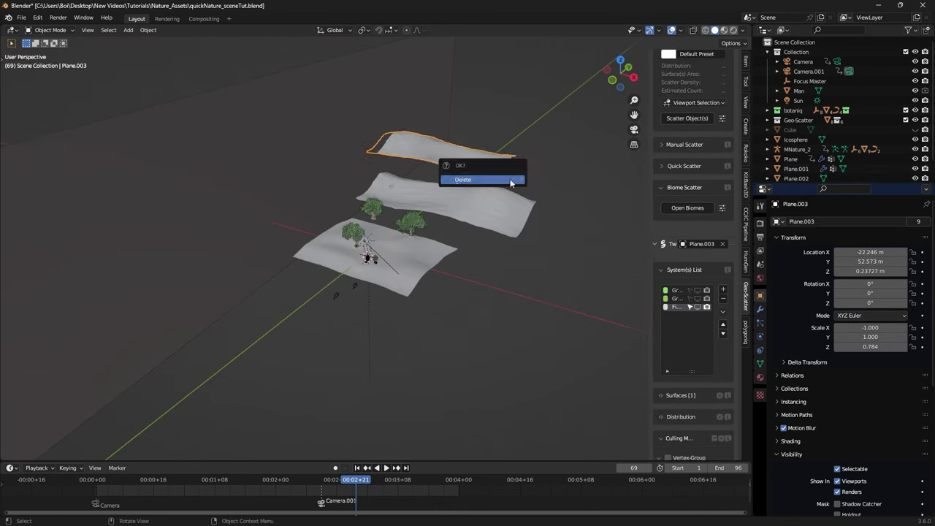
{"action": "left_click", "coordinate": [510, 180]}
{"action": "middle_click_drag", "start_coordinate": [510, 184], "coordinate": [427, 219], "text": "shift"}
{"action": "scroll", "coordinate": [691, 373], "scroll_direction": "down", "scroll_amount": 6}
{"action": "left_click", "coordinate": [698, 388]}
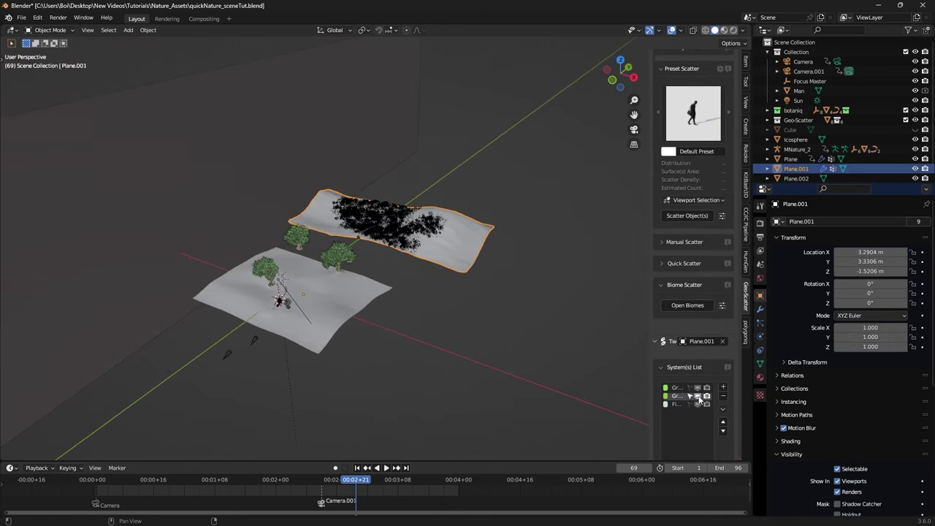
Make a new mirrored duplicate of the background terrain farther back and stretch it along Y to a scale of 1.498
{"action": "left_click", "coordinate": [531, 167]}
{"action": "key", "text": "s"}
{"action": "key", "text": "y"}
{"action": "right_click", "coordinate": [513, 175]}
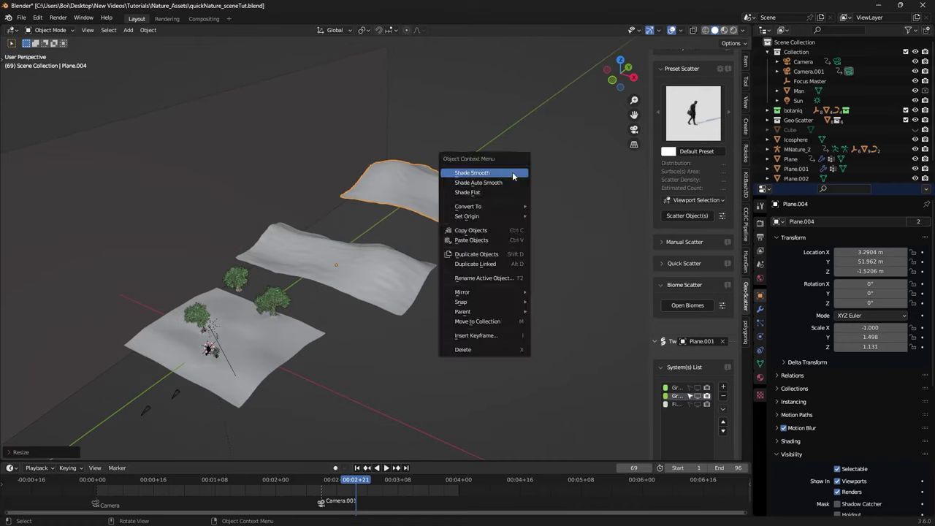
{"action": "left_click", "coordinate": [561, 226]}
In the camera view, place the new copy at X -17.987, Y 93.791, Z 3.5664 m with a Z scale of 0.930
{"action": "key", "text": "grave"}
{"action": "left_click", "coordinate": [431, 291]}
{"action": "key", "text": "g"}
{"action": "key", "text": "s"}
{"action": "middle_click_drag", "start_coordinate": [561, 284], "coordinate": [532, 236], "text": "shift"}
Circle-select the distant terrain's unneeded faces in wireframe, delete them and adjust the remaining mesh
{"action": "key", "text": "Tab"}
{"action": "key", "text": "shift+z"}
{"action": "key", "text": "c"}
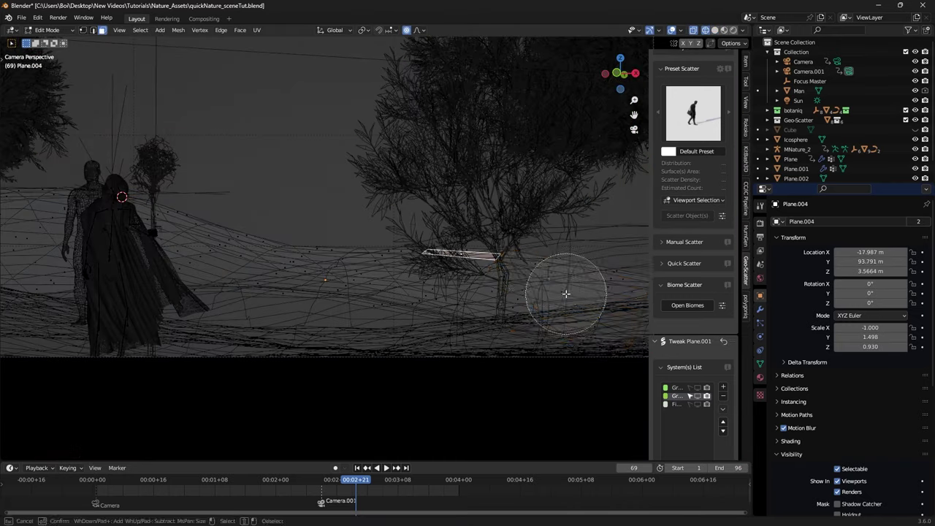
{"action": "left_click_drag", "start_coordinate": [567, 295], "coordinate": [505, 303]}
{"action": "key", "text": "x"}
{"action": "left_click", "coordinate": [504, 303]}
{"action": "key", "text": "shift+z"}
{"action": "key", "text": "g"}
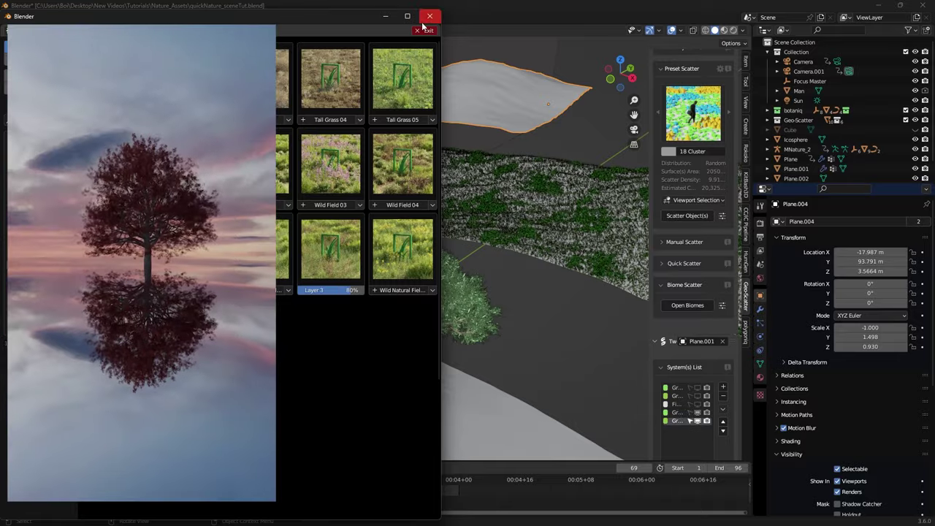
Close the biome browser and weight-paint a vertex-group mask for the plants scattered on the distant terrain
{"action": "left_click", "coordinate": [423, 20]}
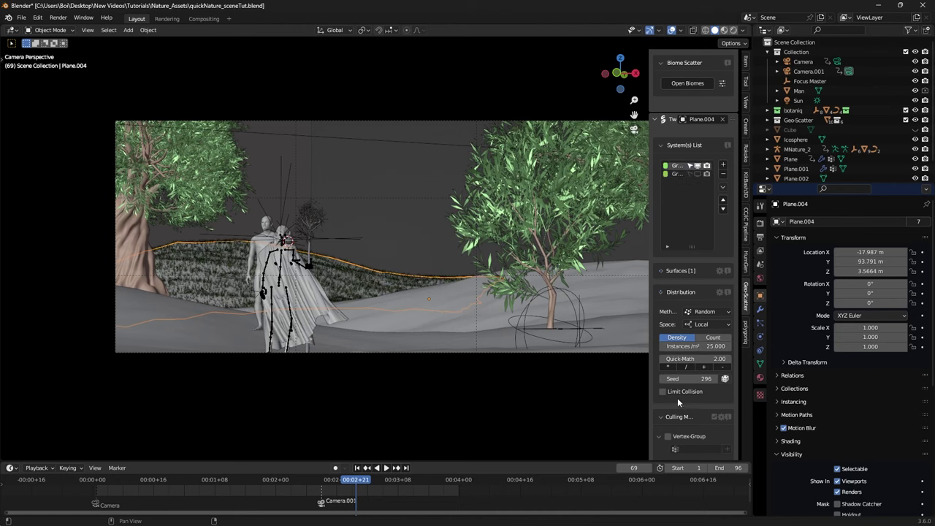
{"action": "middle_click_drag", "start_coordinate": [318, 202], "coordinate": [311, 222]}
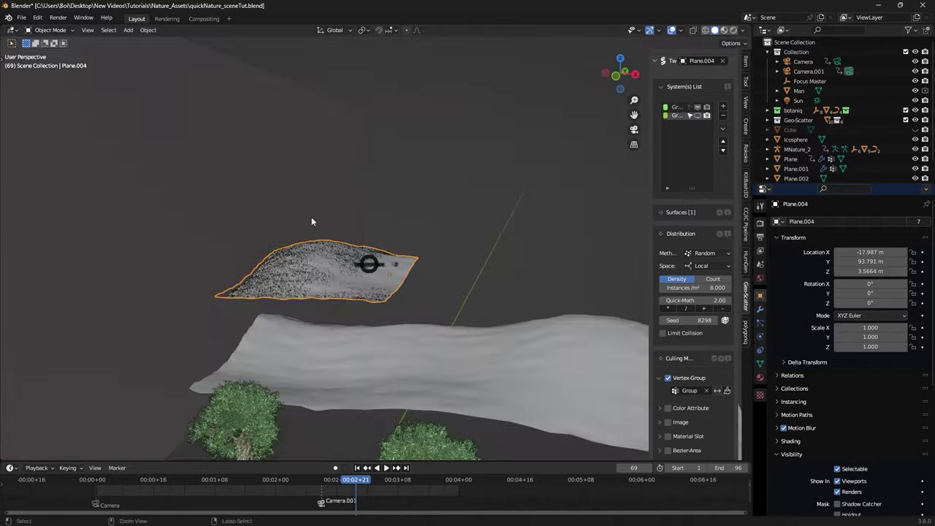
{"action": "middle_click_drag", "start_coordinate": [414, 239], "coordinate": [395, 311]}
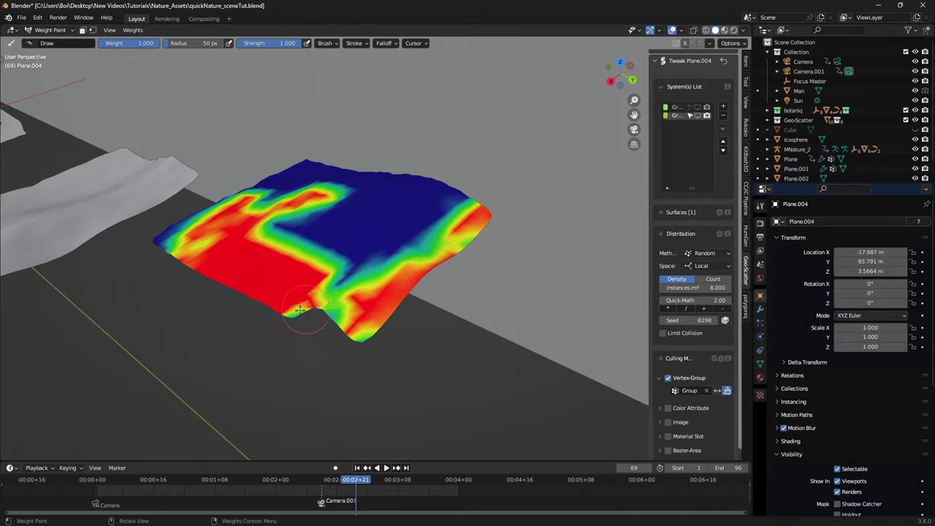
{"action": "key", "text": "KP_0"}
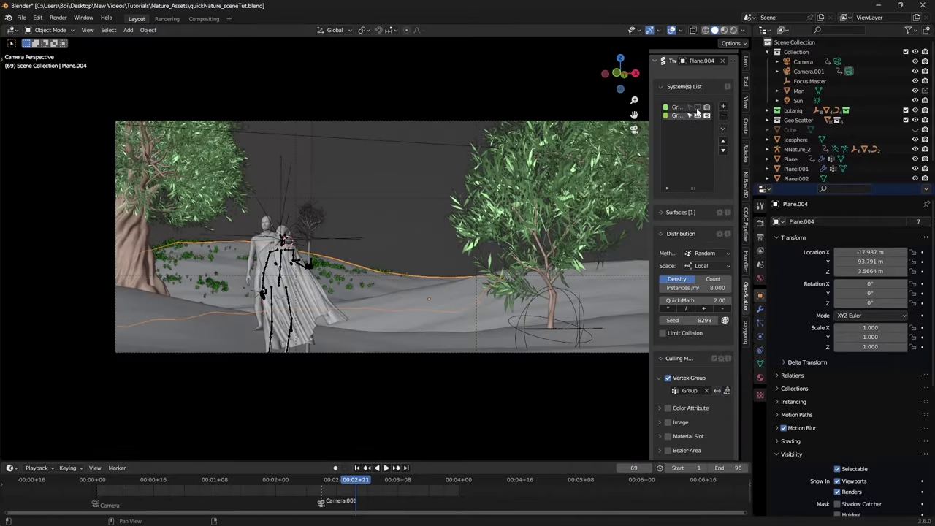
Repaint the distant terrain's scatter mask from the camera view using a brush weight of 0
{"action": "left_click", "coordinate": [697, 108]}
{"action": "scroll", "coordinate": [424, 288], "scroll_direction": "up", "scroll_amount": 1}
{"action": "key", "text": "ctrl+Tab"}
{"action": "left_click", "coordinate": [387, 258]}
{"action": "scroll", "coordinate": [366, 249], "scroll_direction": "up", "scroll_amount": 3}
{"action": "left_click", "coordinate": [155, 45]}
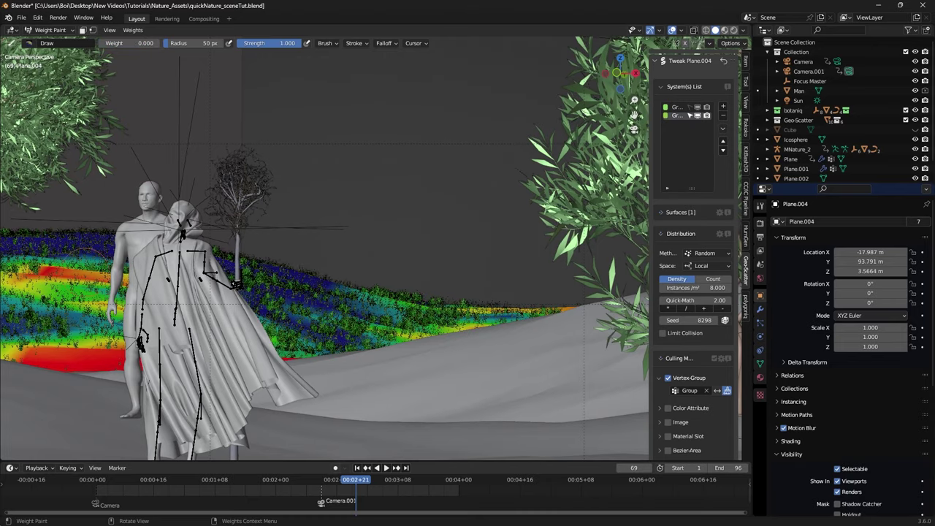
{"action": "scroll", "coordinate": [376, 292], "scroll_direction": "down", "scroll_amount": 5}
{"action": "key", "text": "ctrl+Tab"}
{"action": "left_click", "coordinate": [409, 292]}
Play back the animated camera shots and render a still image at frame 11
{"action": "key", "text": "space"}
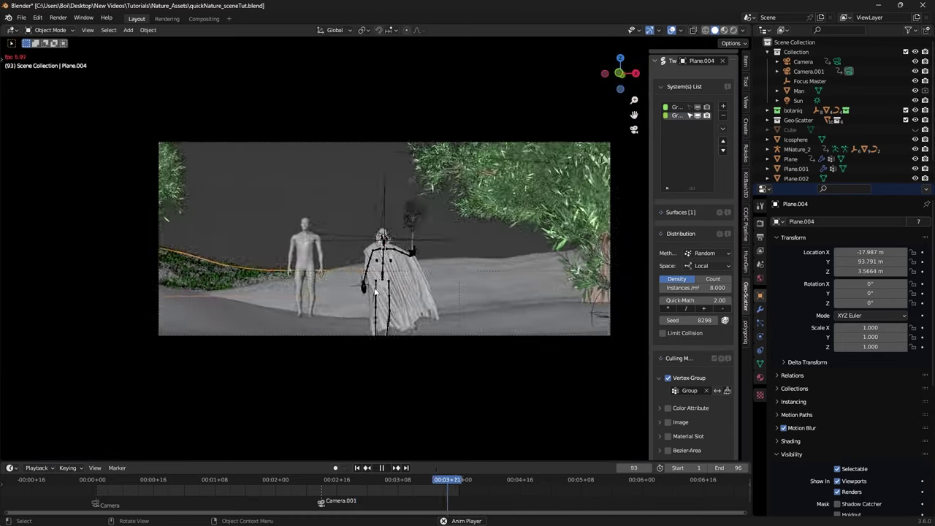
{"action": "key", "text": "space"}
{"action": "key", "text": "n"}
{"action": "key", "text": "F12"}
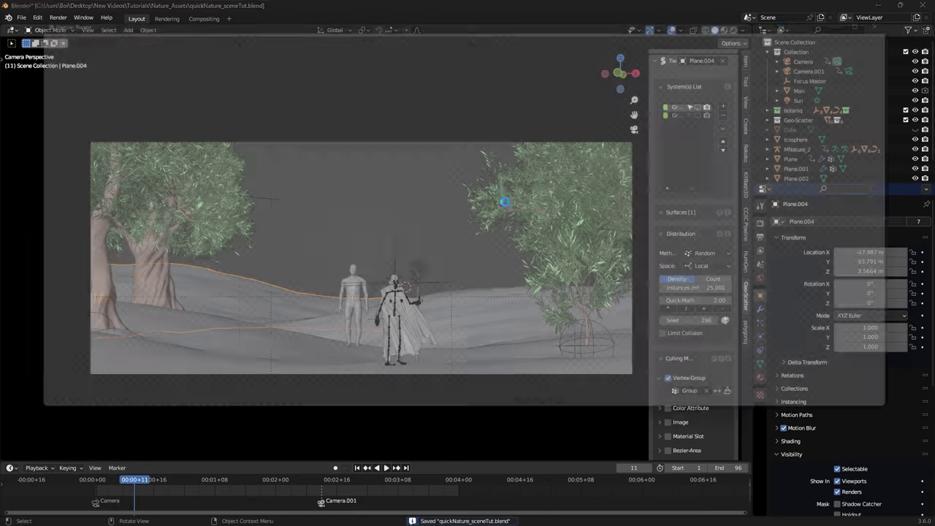